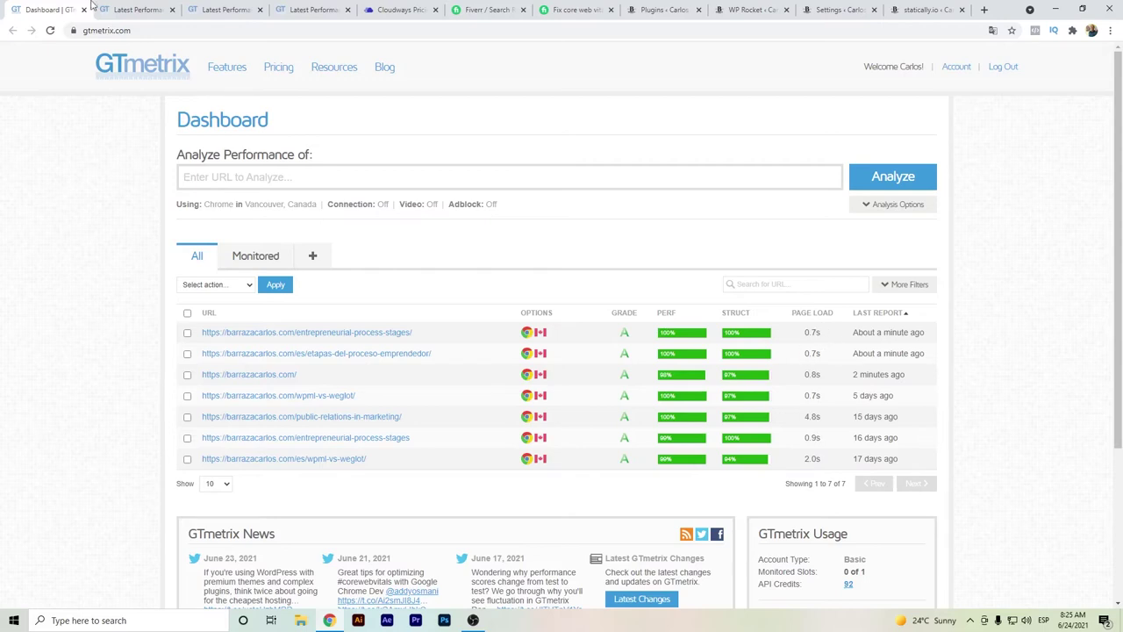
Review the homepage report's request waterfall, then bring up the entrepreneurial-process-stages report
{"action": "key", "text": "ctrl+Tab"}
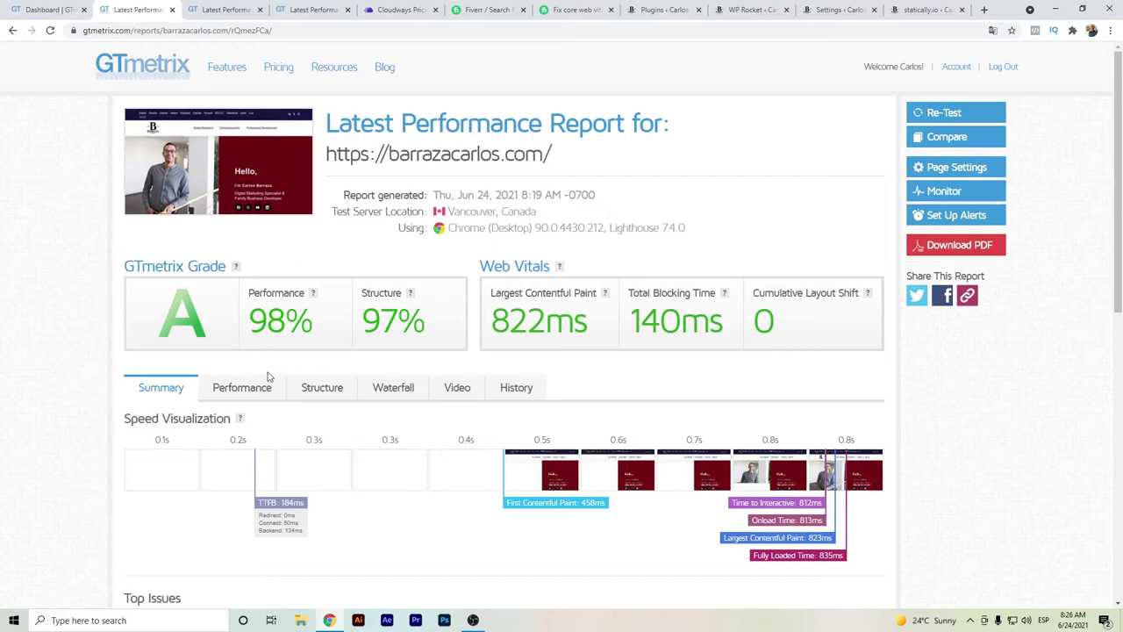
{"action": "scroll", "coordinate": [351, 382], "scroll_direction": "down", "scroll_amount": 1}
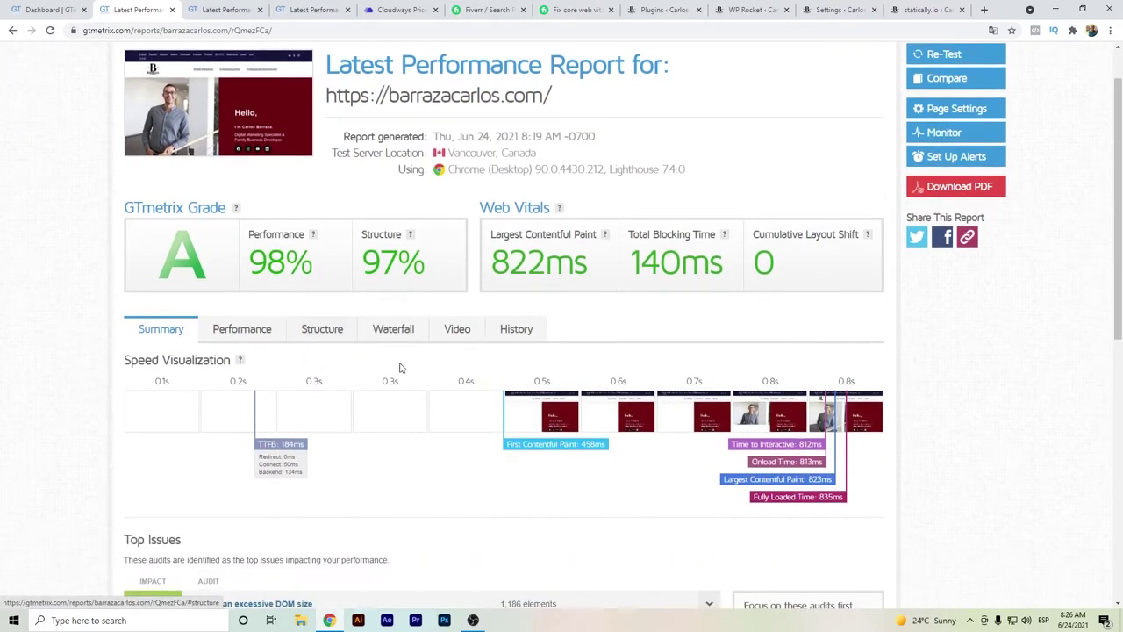
{"action": "left_click", "coordinate": [403, 330]}
{"action": "scroll", "coordinate": [202, 351], "scroll_direction": "down", "scroll_amount": 2}
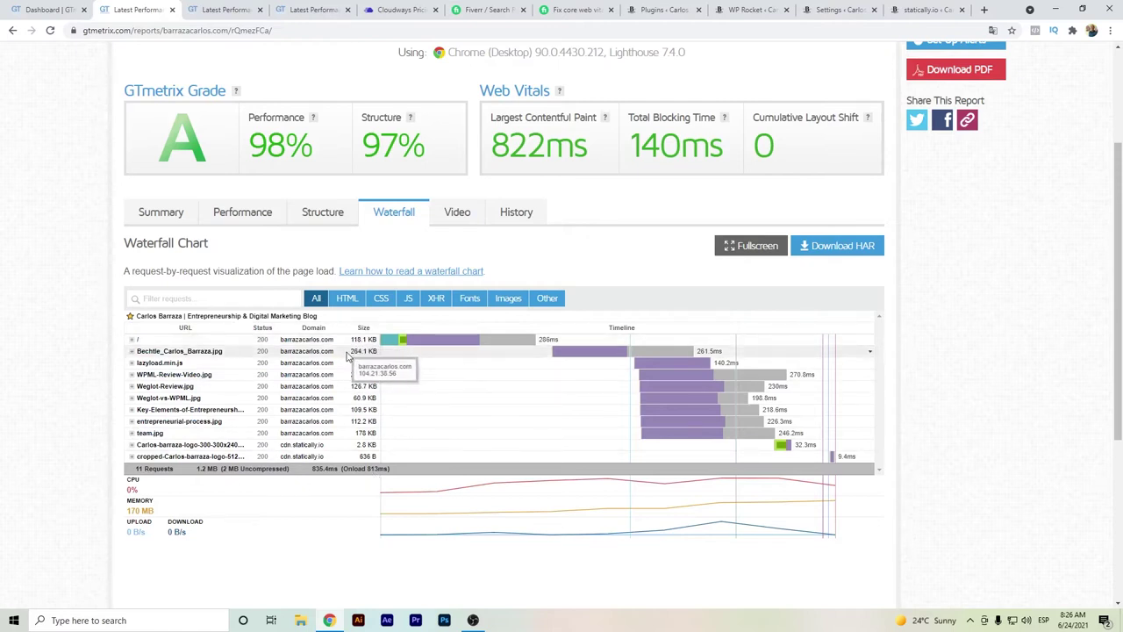
{"action": "scroll", "coordinate": [406, 378], "scroll_direction": "up", "scroll_amount": 3}
{"action": "key", "text": "ctrl+Tab"}
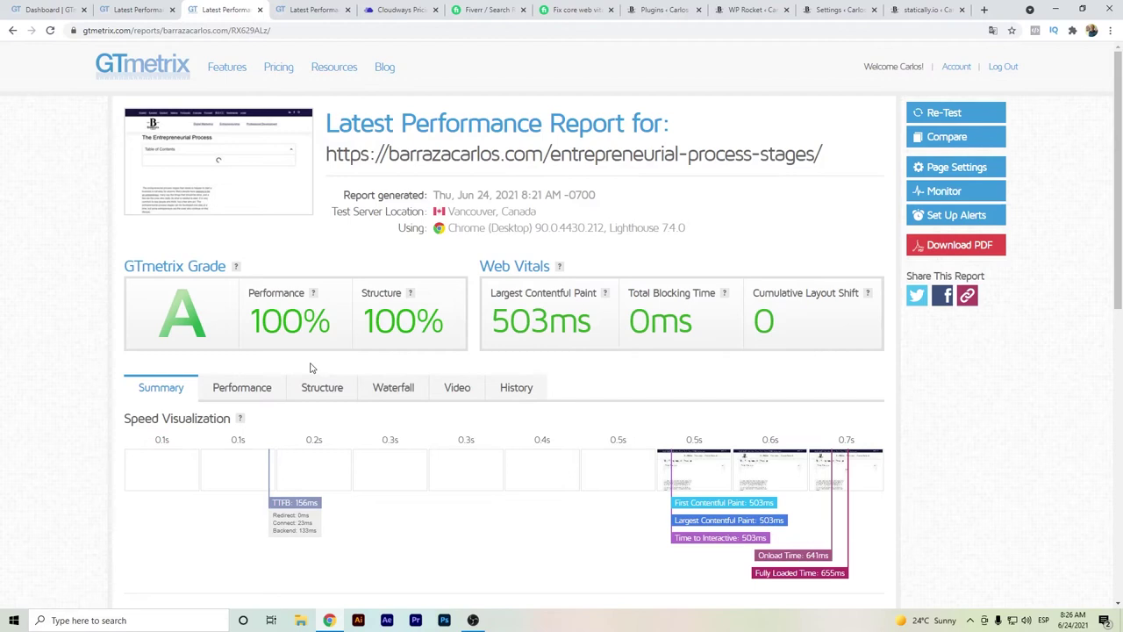
Scroll through the entrepreneurial-process-stages report's request-by-request waterfall chart
{"action": "left_click", "coordinate": [384, 392]}
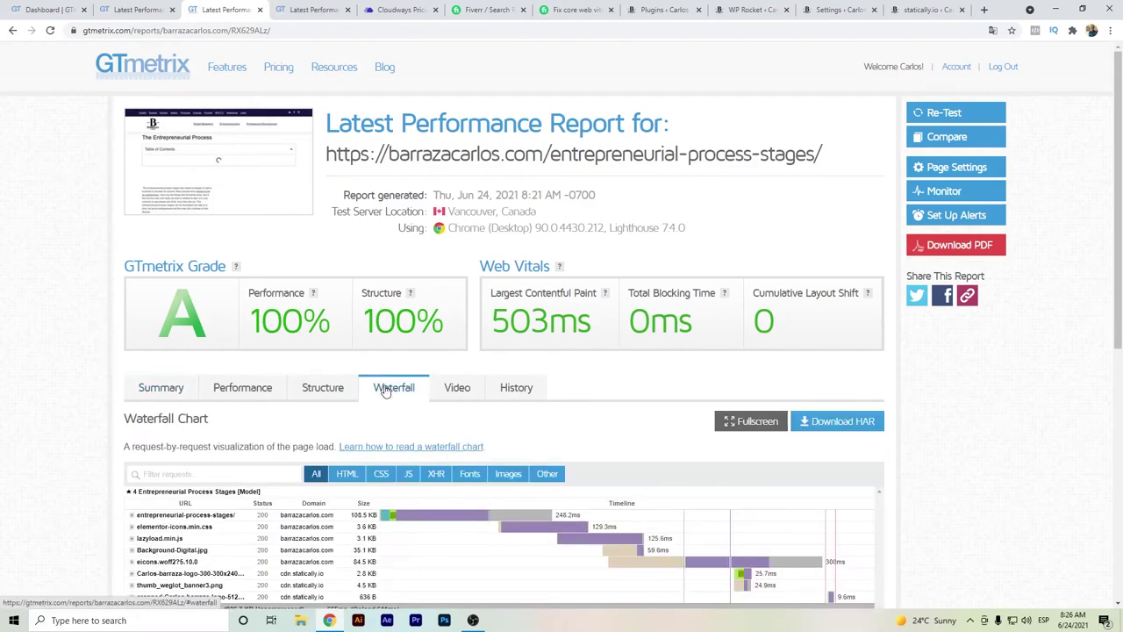
{"action": "scroll", "coordinate": [384, 391], "scroll_direction": "down", "scroll_amount": 2}
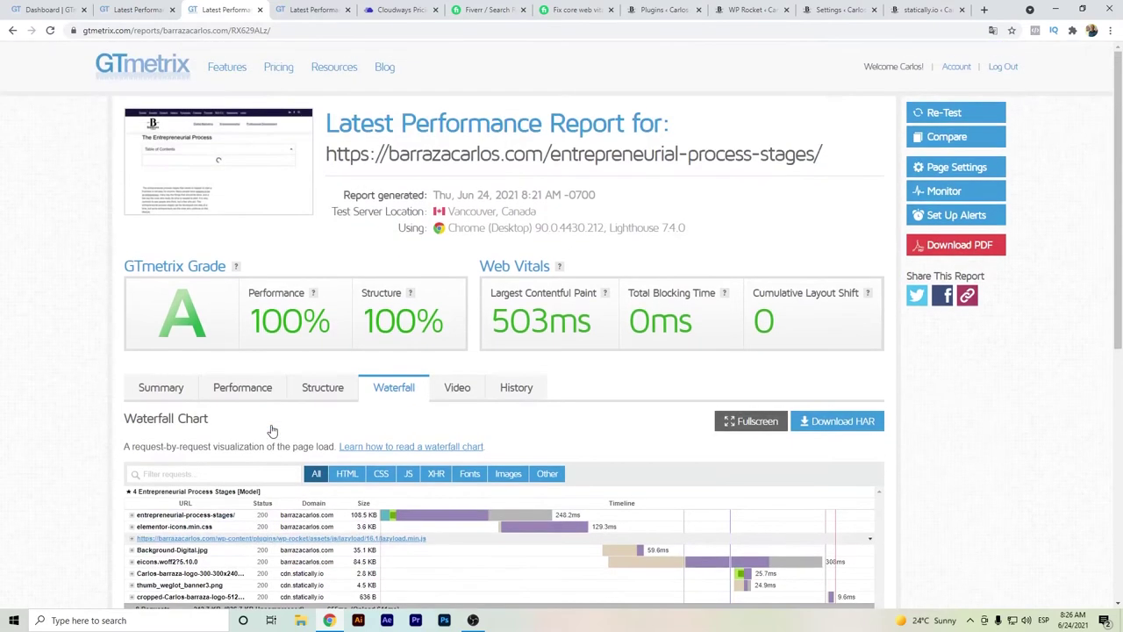
{"action": "scroll", "coordinate": [271, 435], "scroll_direction": "up", "scroll_amount": 2}
Review the public-relations-in-marketing report's waterfall, then move to the Cloudways pricing page
{"action": "left_click", "coordinate": [318, 10]}
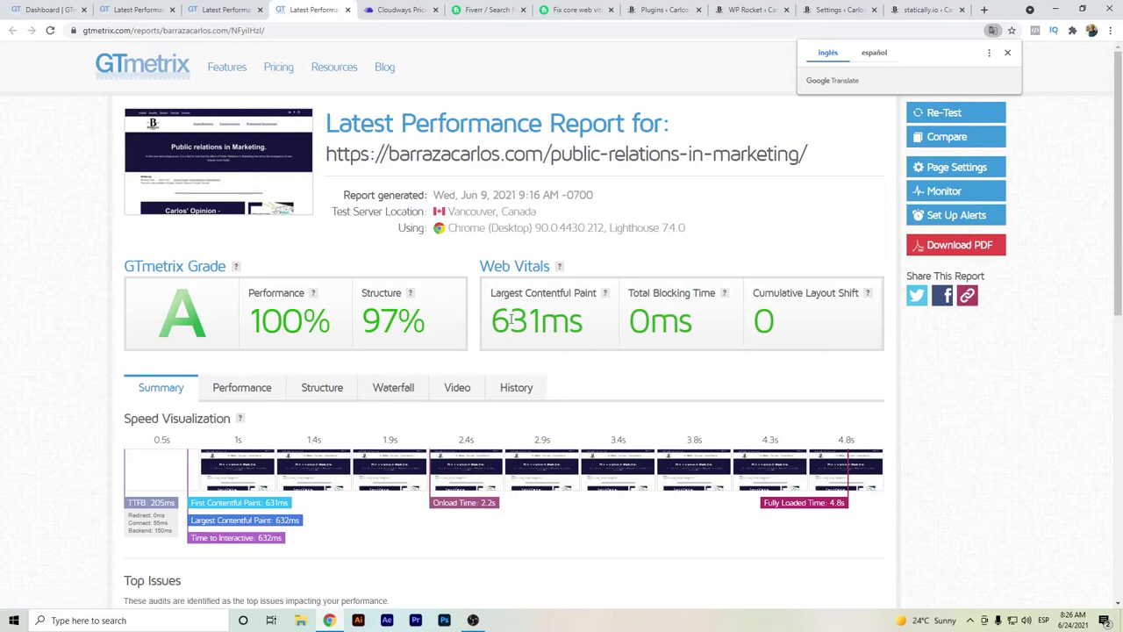
{"action": "left_click", "coordinate": [378, 388]}
{"action": "scroll", "coordinate": [530, 319], "scroll_direction": "down", "scroll_amount": 3}
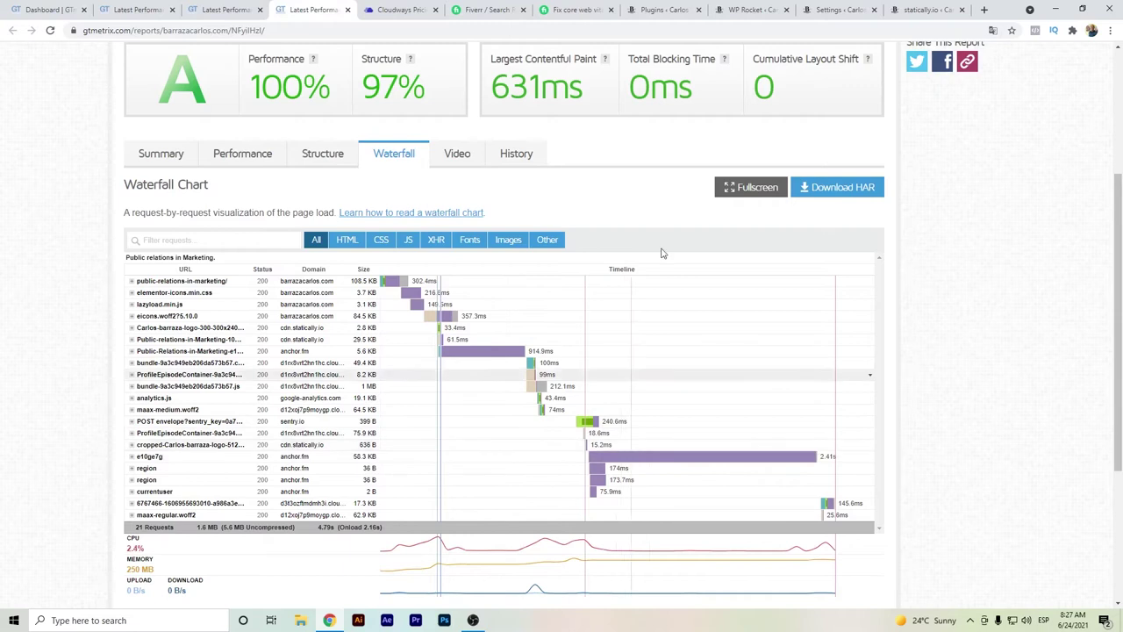
{"action": "scroll", "coordinate": [649, 158], "scroll_direction": "up", "scroll_amount": 3}
{"action": "key", "text": "ctrl+Tab"}
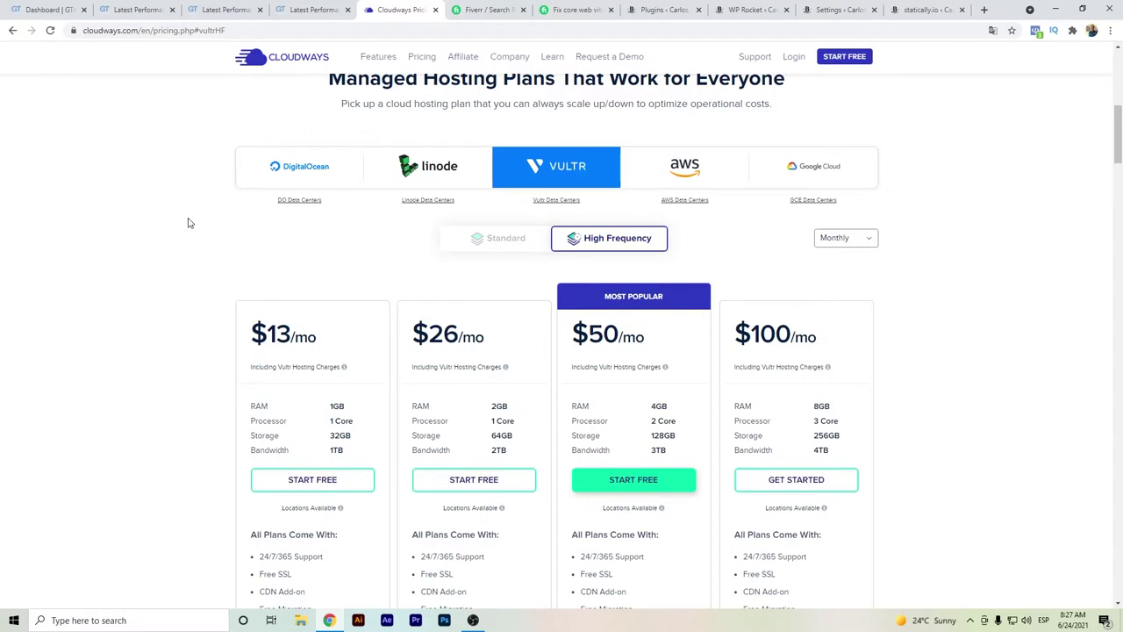
Compare Cloudways plans for AWS, Google Cloud and Vultr, ending on Google Cloud ($33.18–$225.93/mo)
{"action": "scroll", "coordinate": [188, 223], "scroll_direction": "down", "scroll_amount": 1}
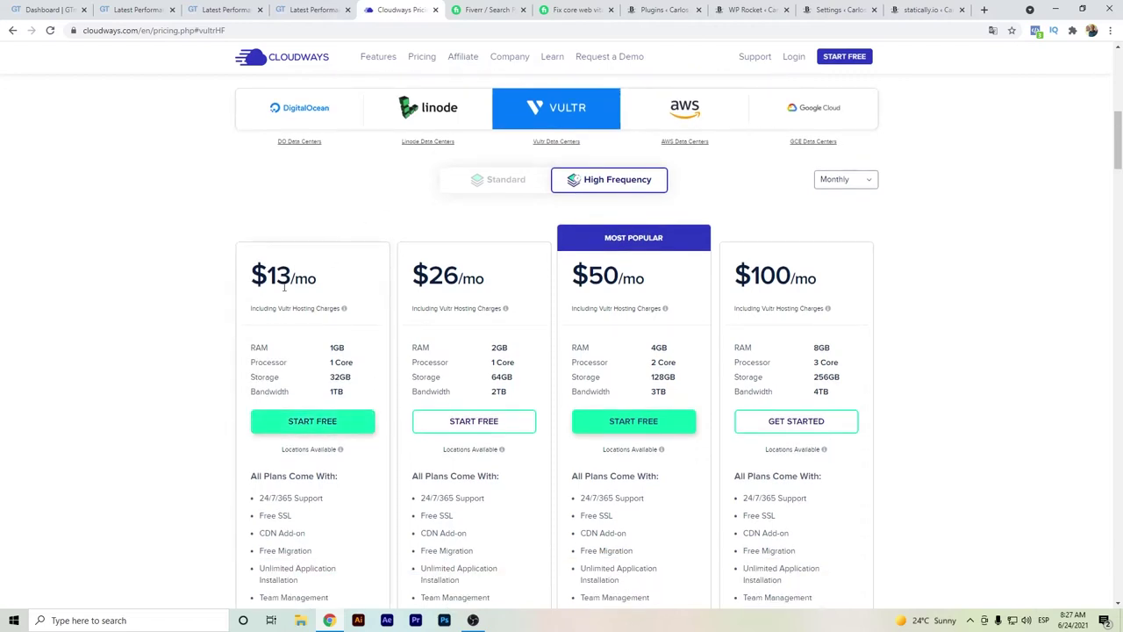
{"action": "scroll", "coordinate": [299, 323], "scroll_direction": "down", "scroll_amount": 1}
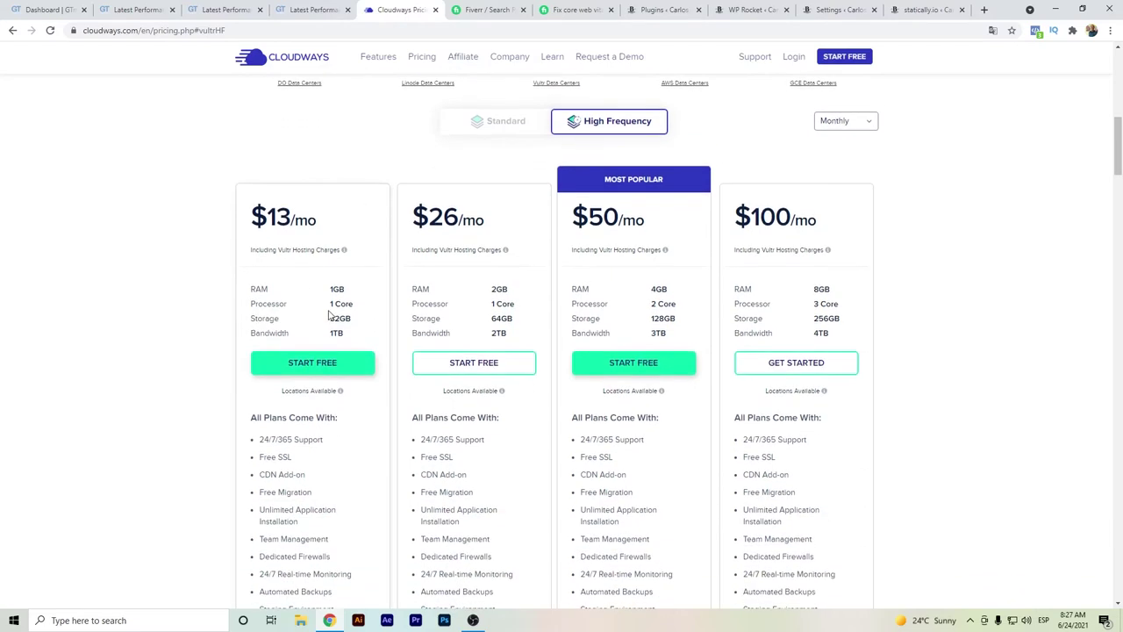
{"action": "scroll", "coordinate": [329, 310], "scroll_direction": "up", "scroll_amount": 3}
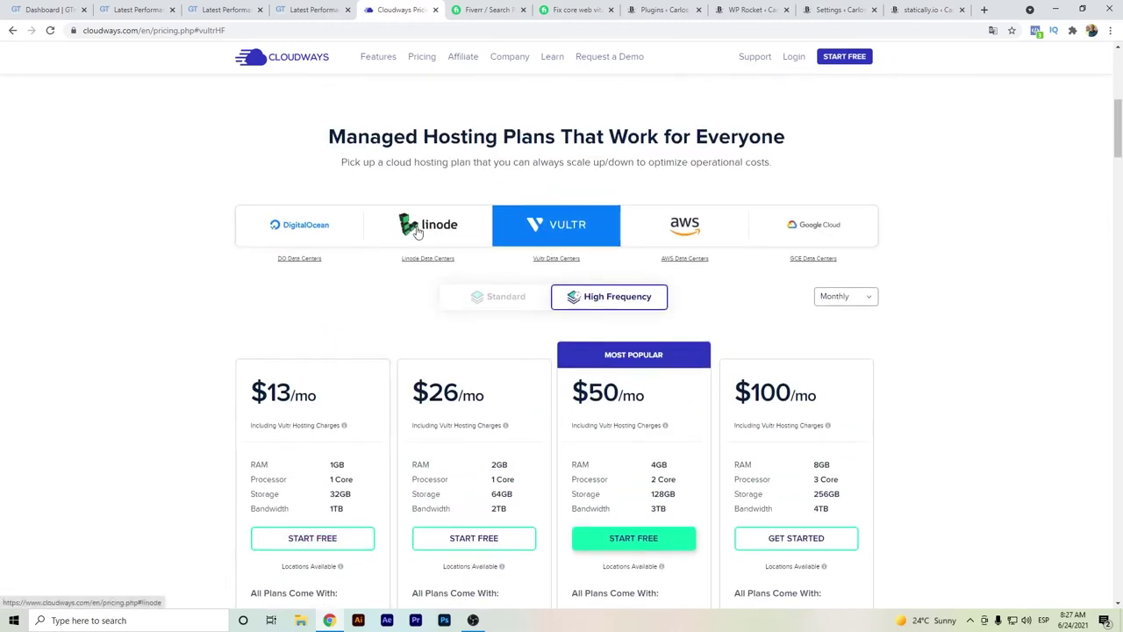
{"action": "left_click", "coordinate": [686, 228]}
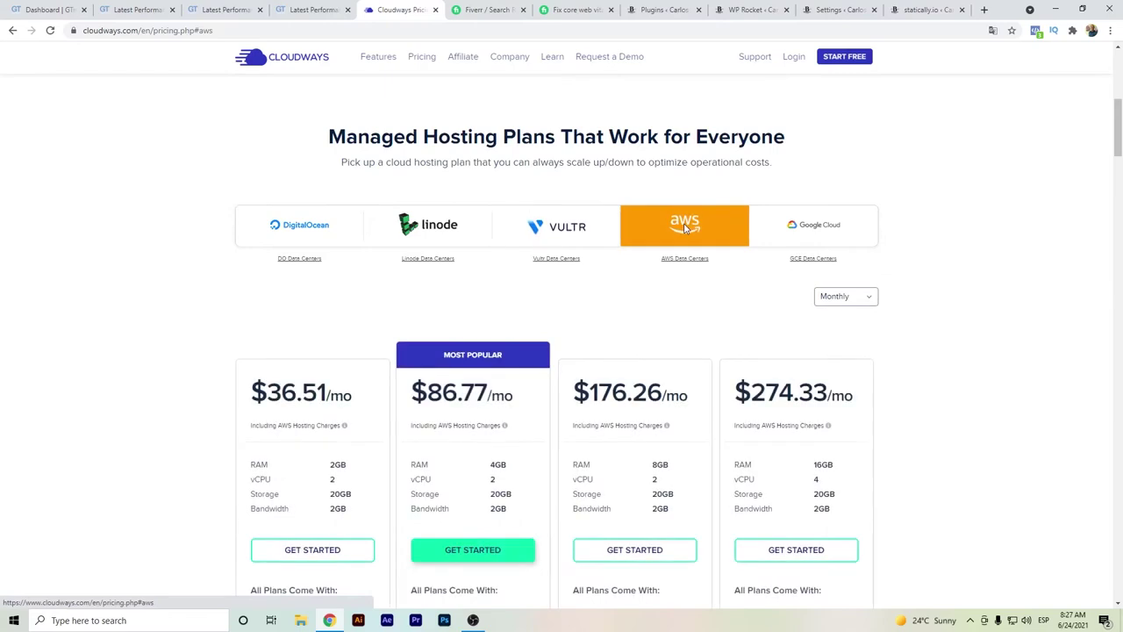
{"action": "left_click", "coordinate": [829, 230]}
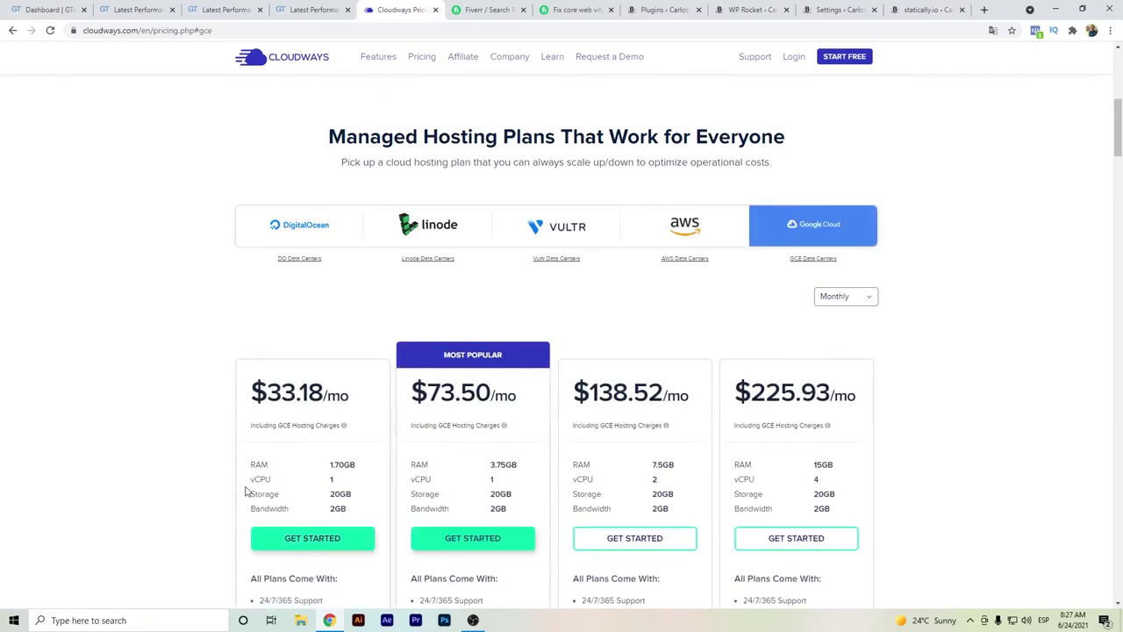
{"action": "left_click", "coordinate": [527, 214]}
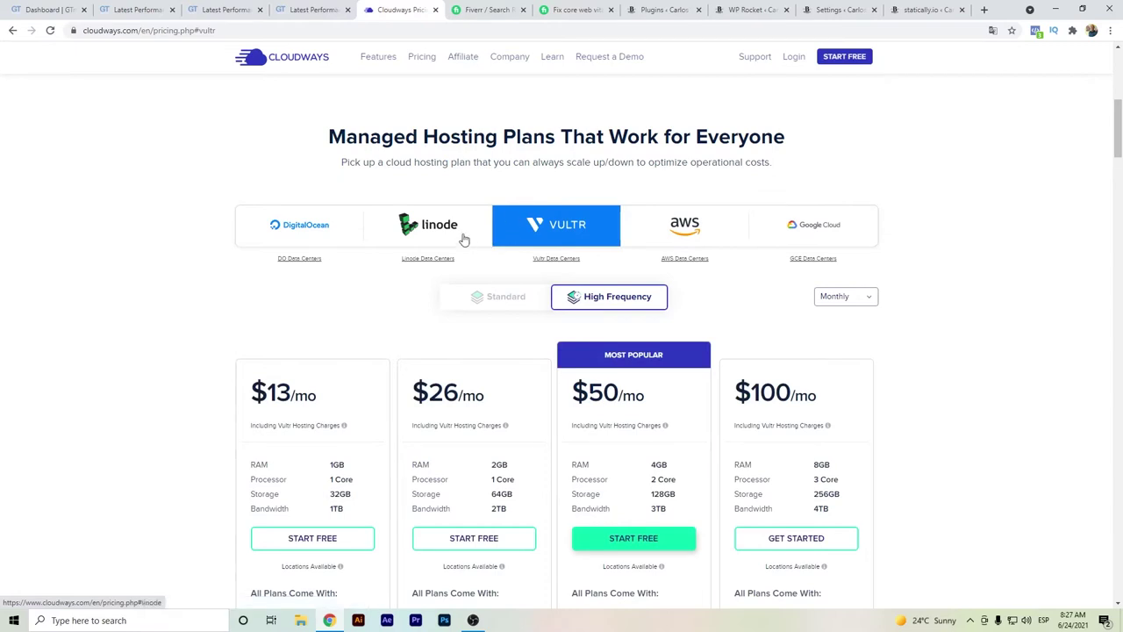
{"action": "left_click", "coordinate": [821, 223]}
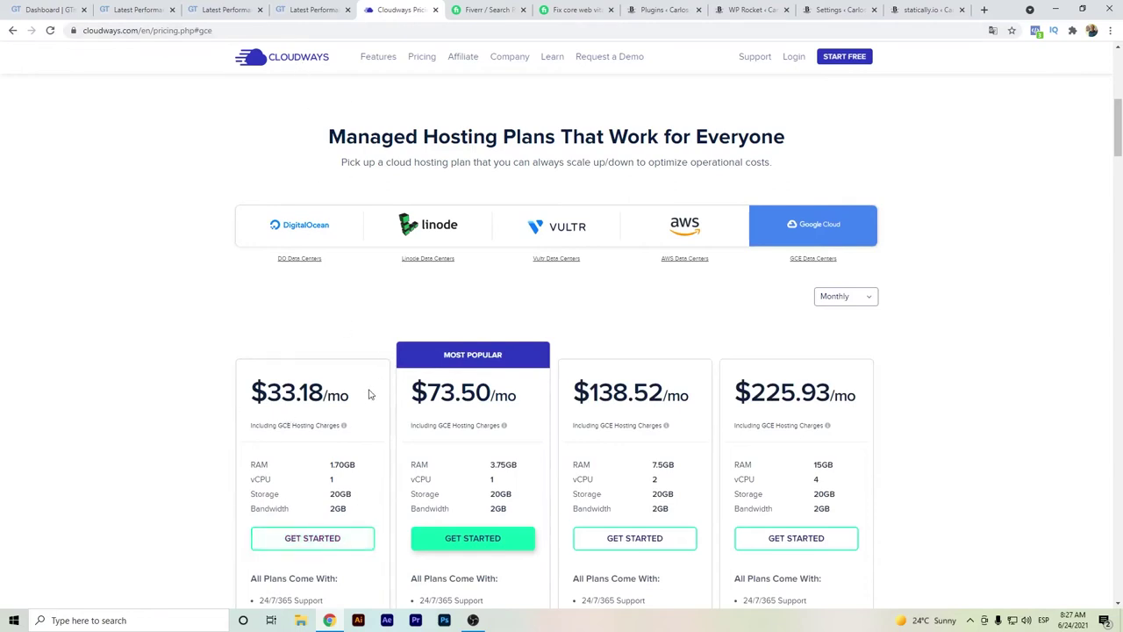
Browse the 425 core web vitals gigs and one gig's $100 Premium package, then go to WordPress Plugins
{"action": "left_click", "coordinate": [496, 7]}
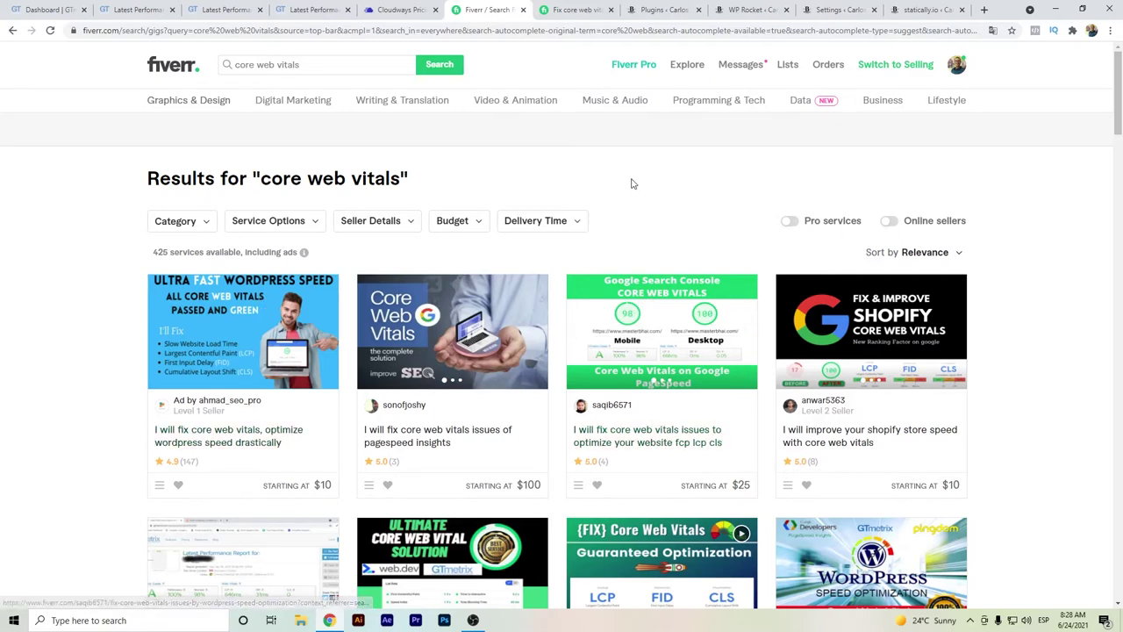
{"action": "left_click", "coordinate": [550, 8]}
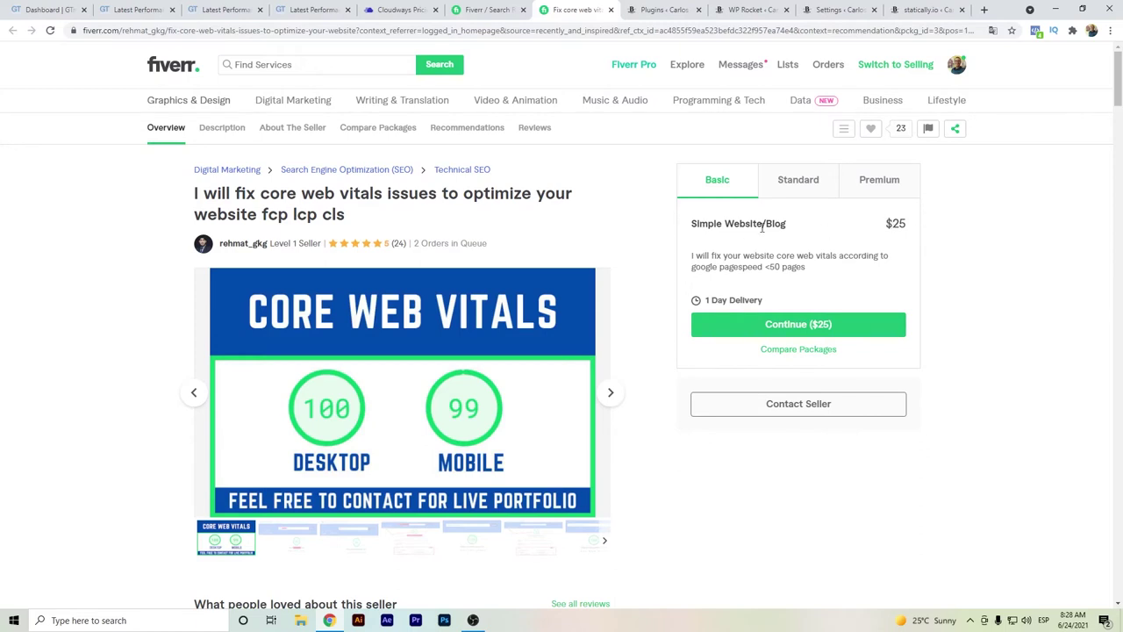
{"action": "left_click", "coordinate": [881, 191]}
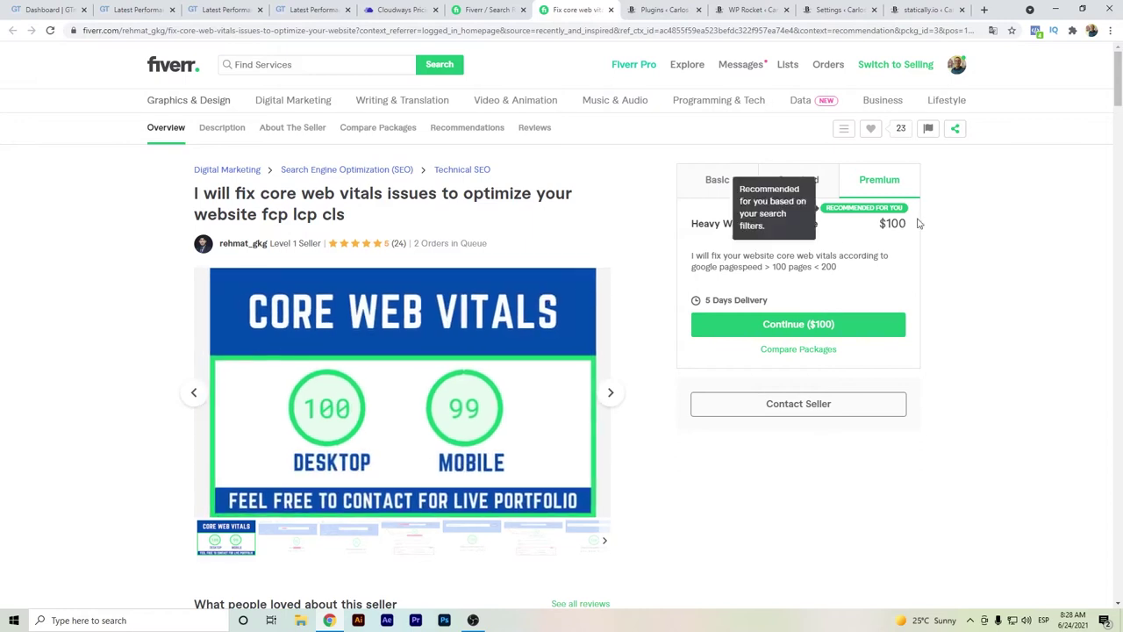
{"action": "left_click", "coordinate": [482, 7]}
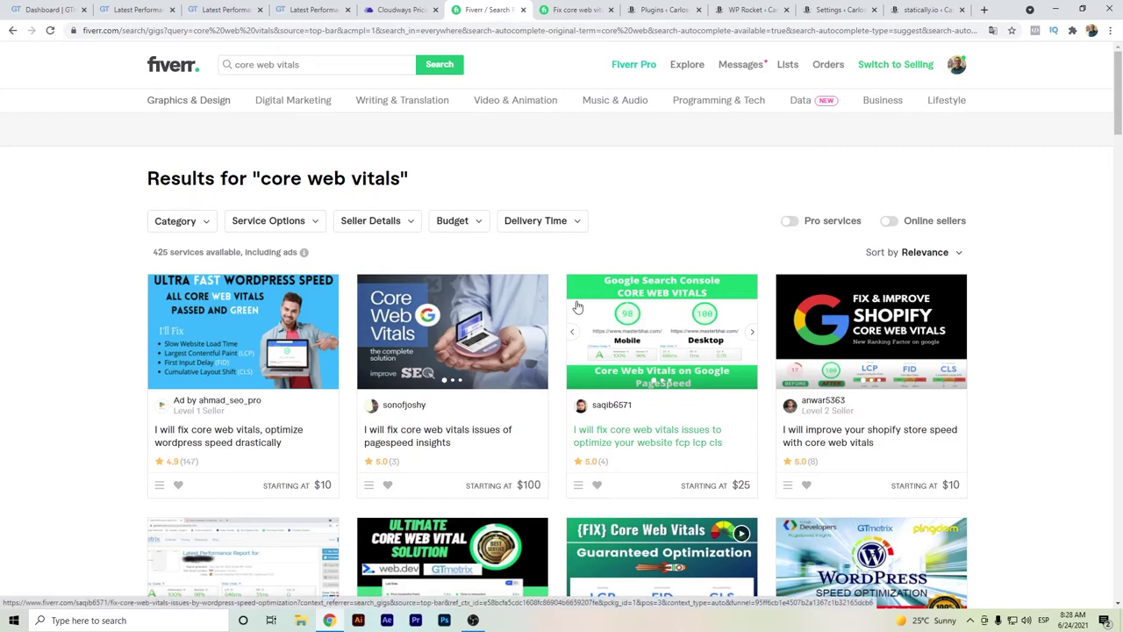
{"action": "left_click", "coordinate": [650, 9]}
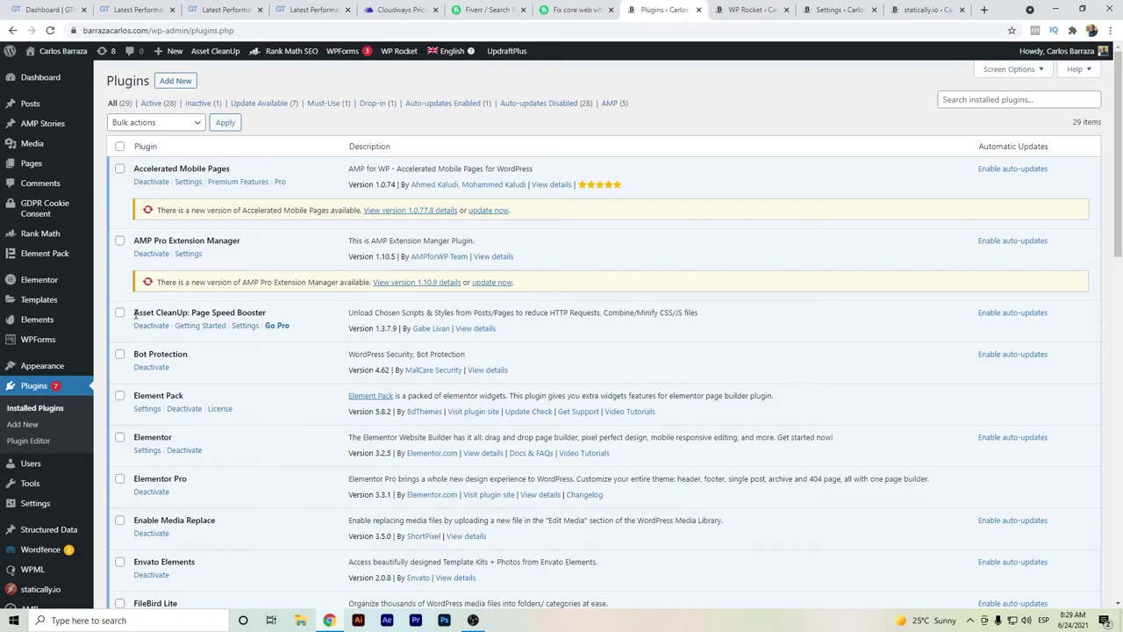
Look through the 29 installed plugins, including Asset CleanUp, then switch to WP Rocket's File Optimization
{"action": "left_click_drag", "start_coordinate": [132, 318], "coordinate": [190, 316]}
{"action": "scroll", "coordinate": [208, 313], "scroll_direction": "down", "scroll_amount": 1}
{"action": "scroll", "coordinate": [257, 287], "scroll_direction": "up", "scroll_amount": 1}
{"action": "left_click", "coordinate": [232, 312]}
{"action": "scroll", "coordinate": [221, 386], "scroll_direction": "down", "scroll_amount": 3}
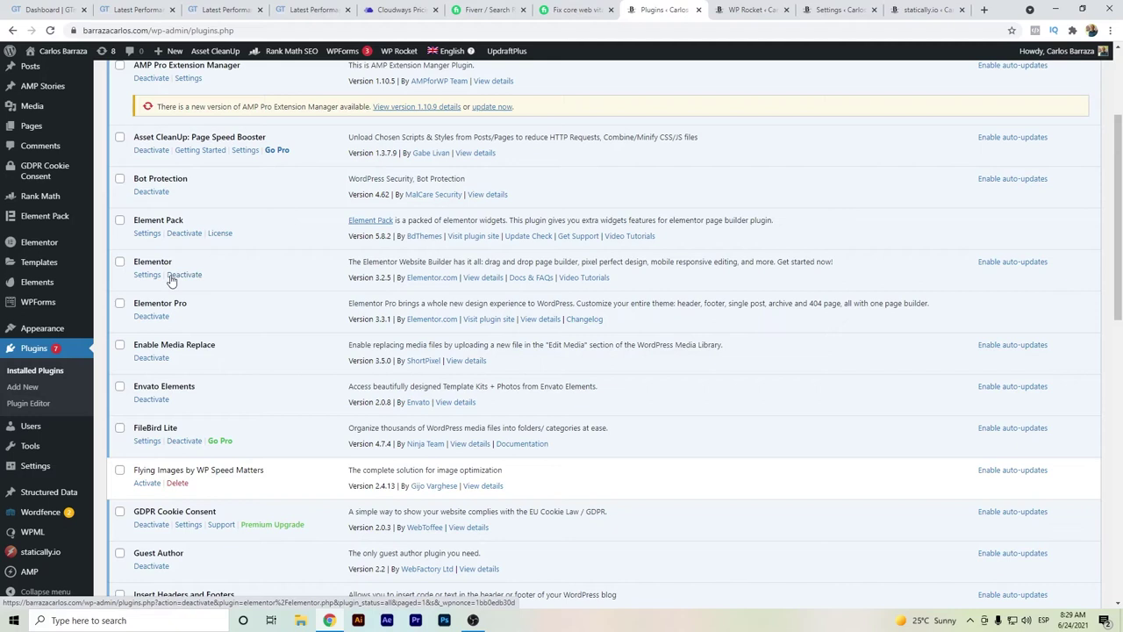
{"action": "scroll", "coordinate": [197, 221], "scroll_direction": "down", "scroll_amount": 2}
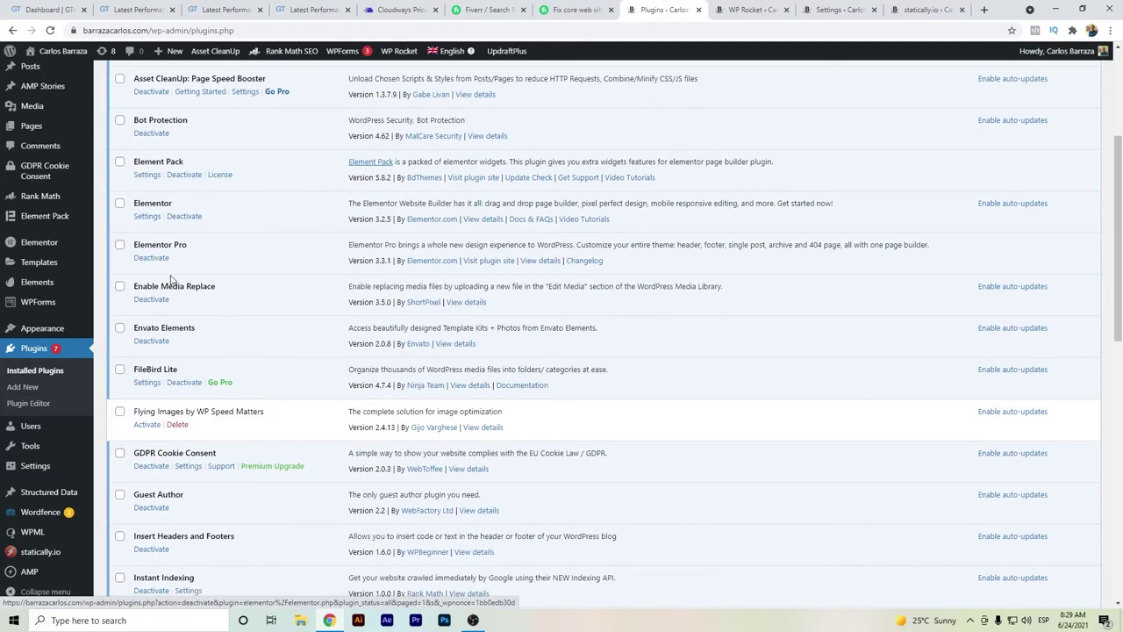
{"action": "scroll", "coordinate": [194, 189], "scroll_direction": "up", "scroll_amount": 1}
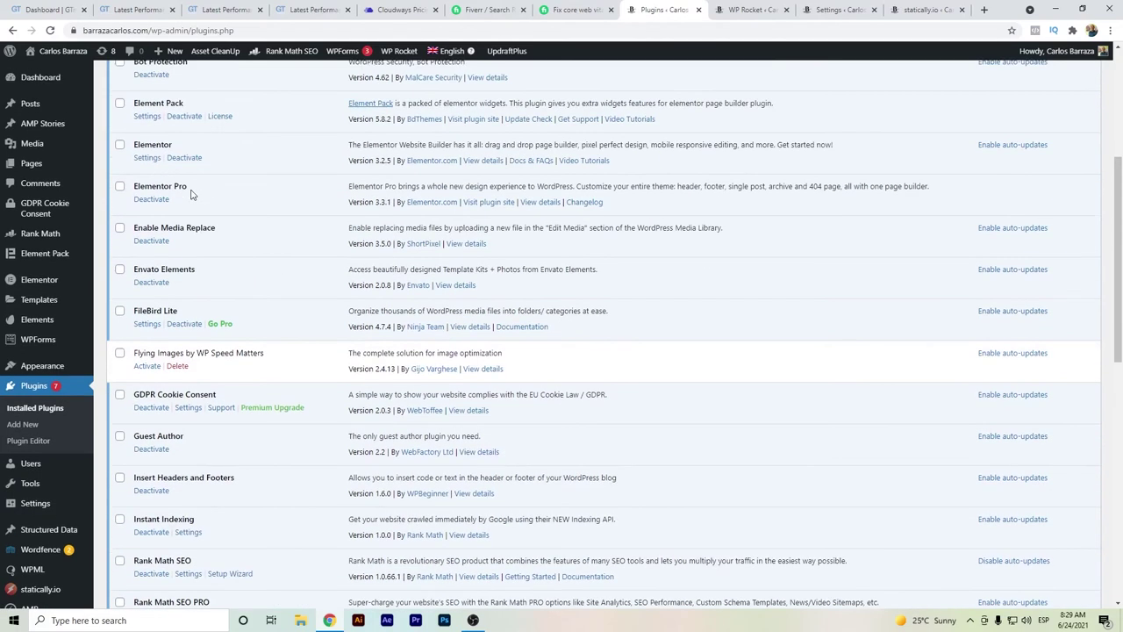
{"action": "scroll", "coordinate": [197, 187], "scroll_direction": "down", "scroll_amount": 2}
{"action": "scroll", "coordinate": [202, 179], "scroll_direction": "down", "scroll_amount": 2}
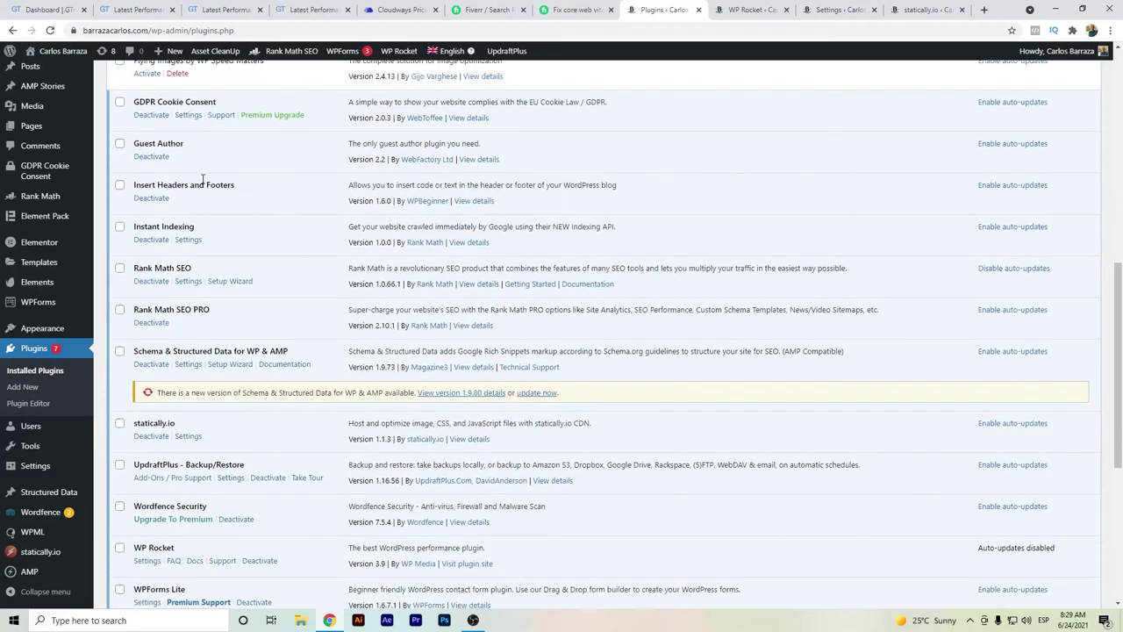
{"action": "scroll", "coordinate": [233, 232], "scroll_direction": "down", "scroll_amount": 1}
{"action": "scroll", "coordinate": [234, 232], "scroll_direction": "down", "scroll_amount": 2}
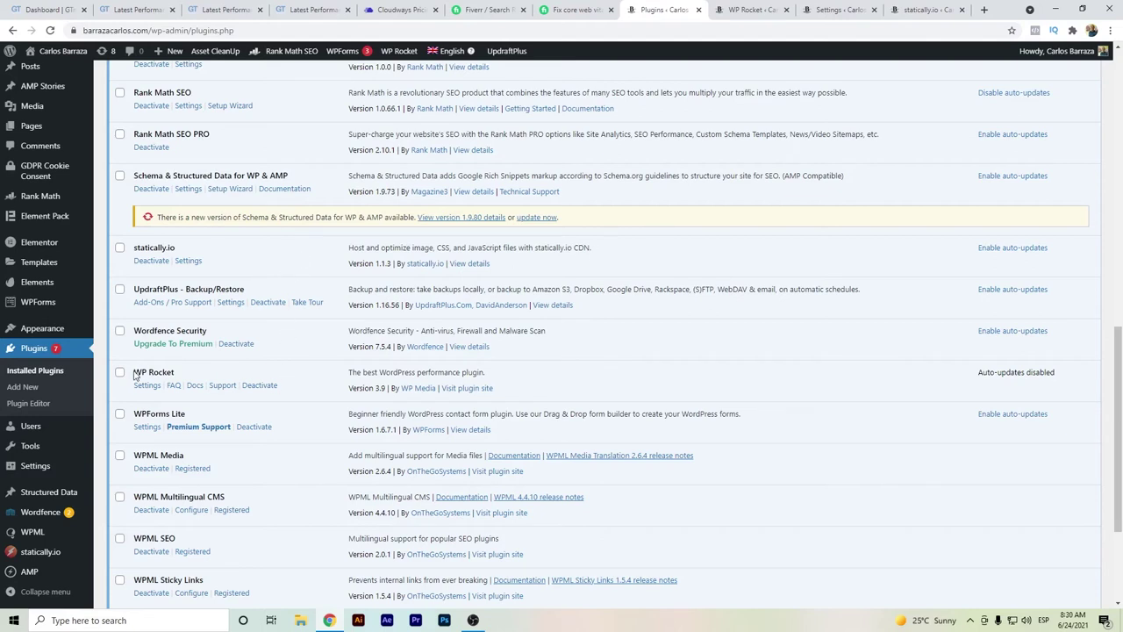
{"action": "key", "text": "ctrl+Tab"}
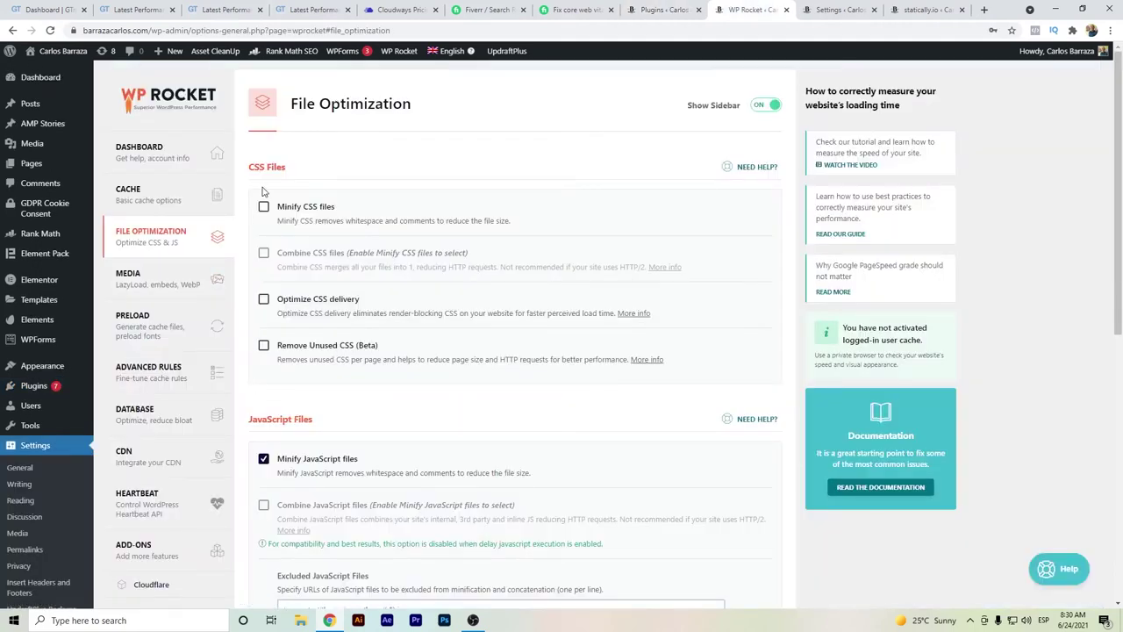
Scroll through WP Rocket's File Optimization settings
{"action": "scroll", "coordinate": [334, 368], "scroll_direction": "down", "scroll_amount": 2}
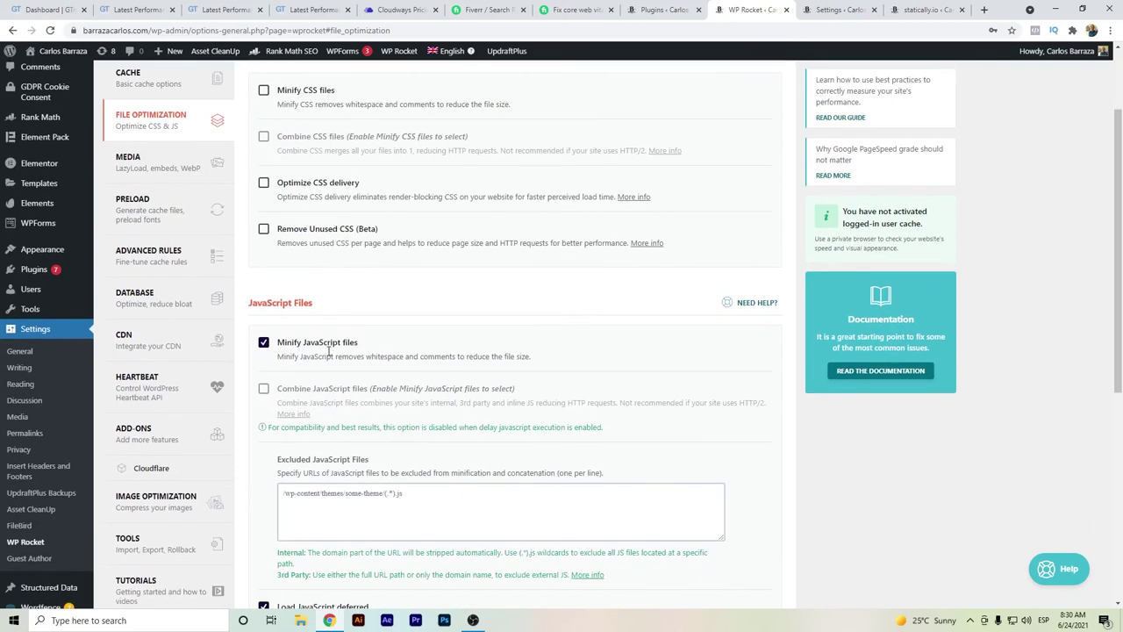
{"action": "scroll", "coordinate": [373, 344], "scroll_direction": "down", "scroll_amount": 1}
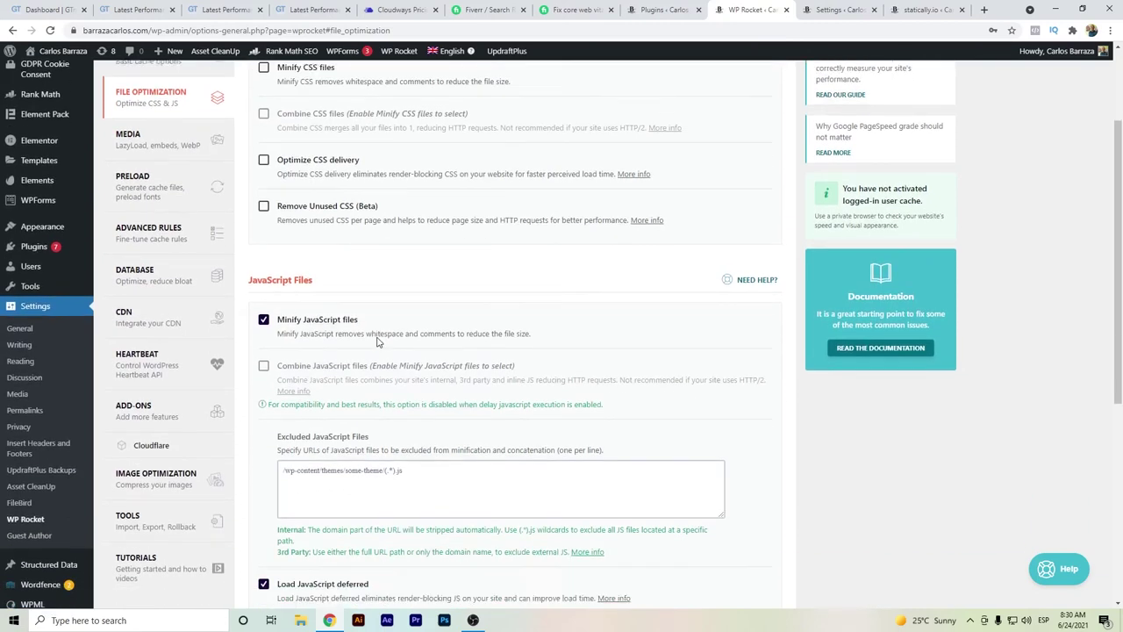
{"action": "scroll", "coordinate": [351, 404], "scroll_direction": "down", "scroll_amount": 1}
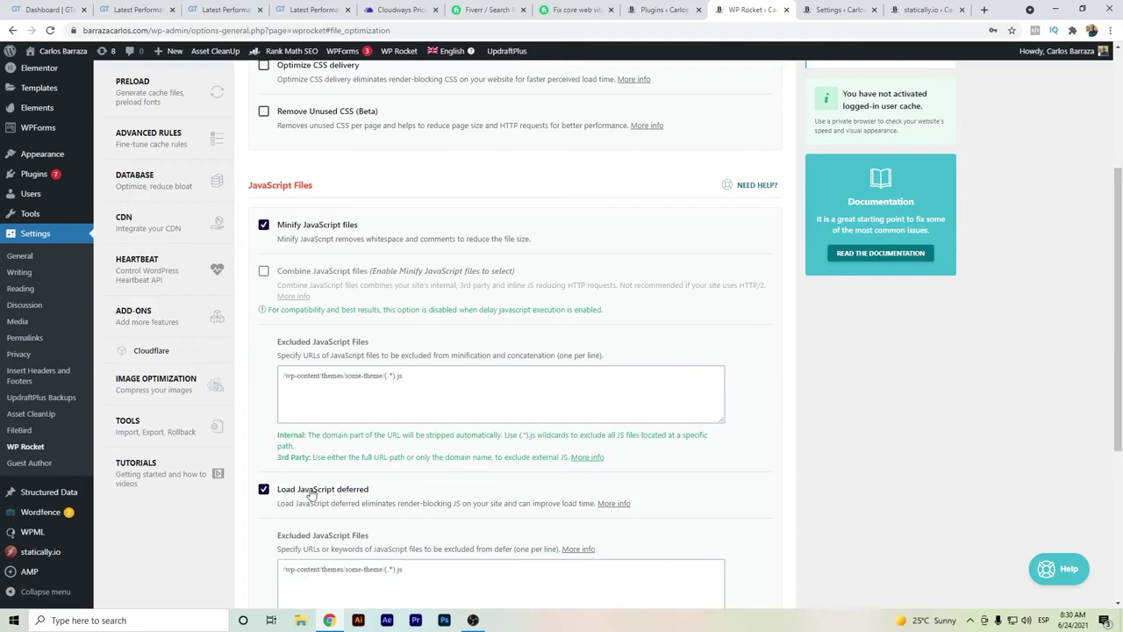
{"action": "scroll", "coordinate": [309, 494], "scroll_direction": "down", "scroll_amount": 3}
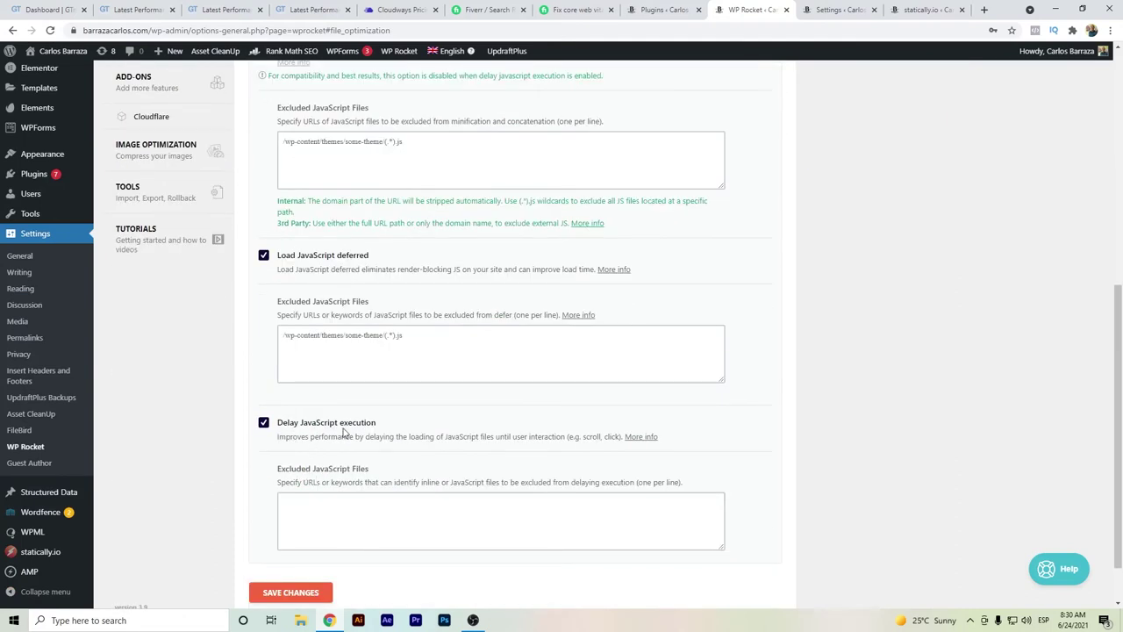
{"action": "scroll", "coordinate": [288, 424], "scroll_direction": "up", "scroll_amount": 5}
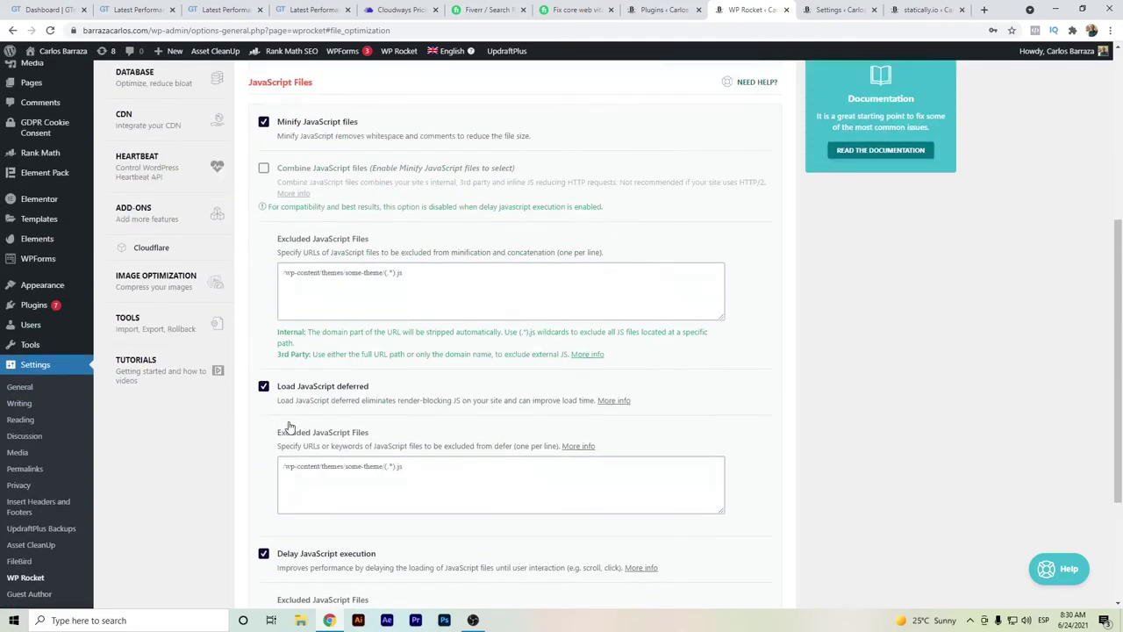
{"action": "scroll", "coordinate": [288, 422], "scroll_direction": "up", "scroll_amount": 2}
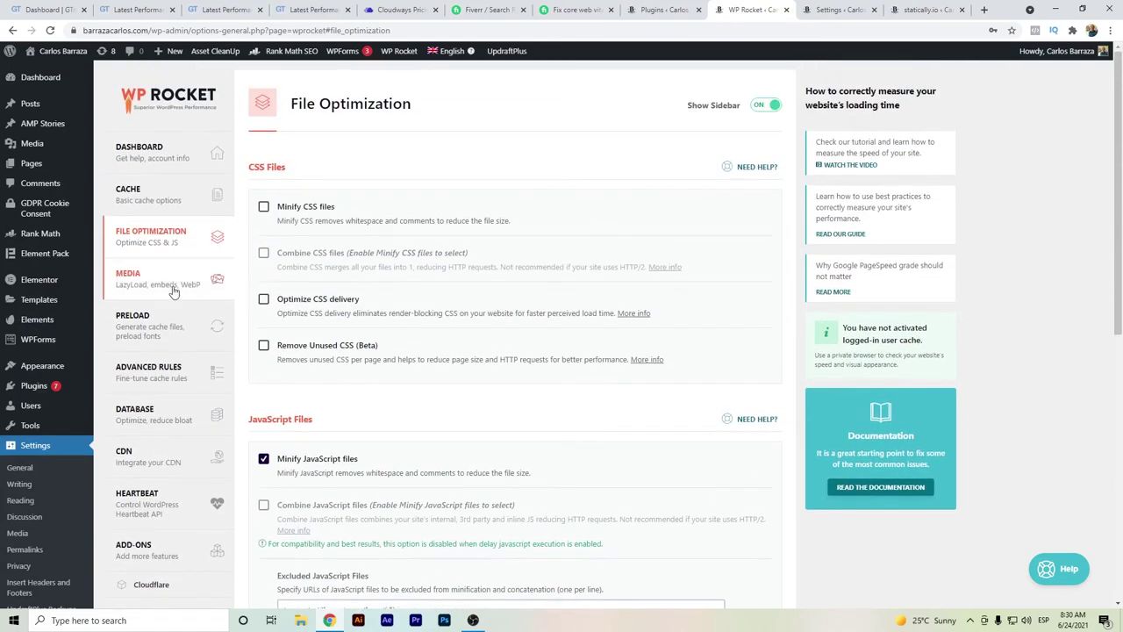
Review WP Rocket's Media LazyLoad options, then switch to the Asset CleanUp settings page
{"action": "left_click", "coordinate": [213, 279]}
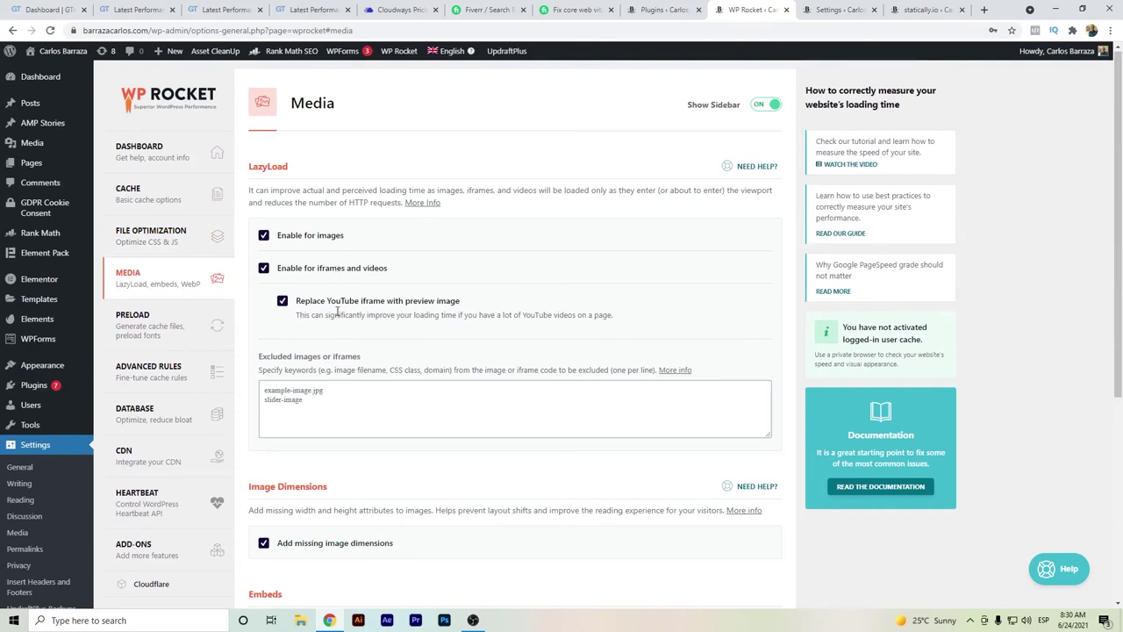
{"action": "scroll", "coordinate": [337, 312], "scroll_direction": "down", "scroll_amount": 4}
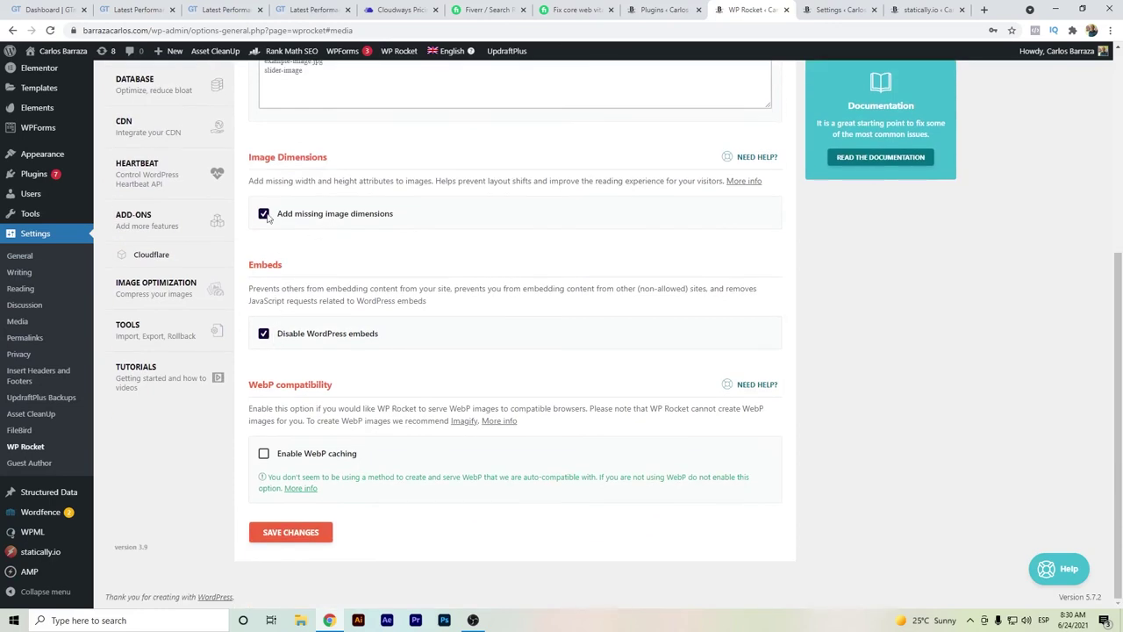
{"action": "scroll", "coordinate": [263, 237], "scroll_direction": "up", "scroll_amount": 4}
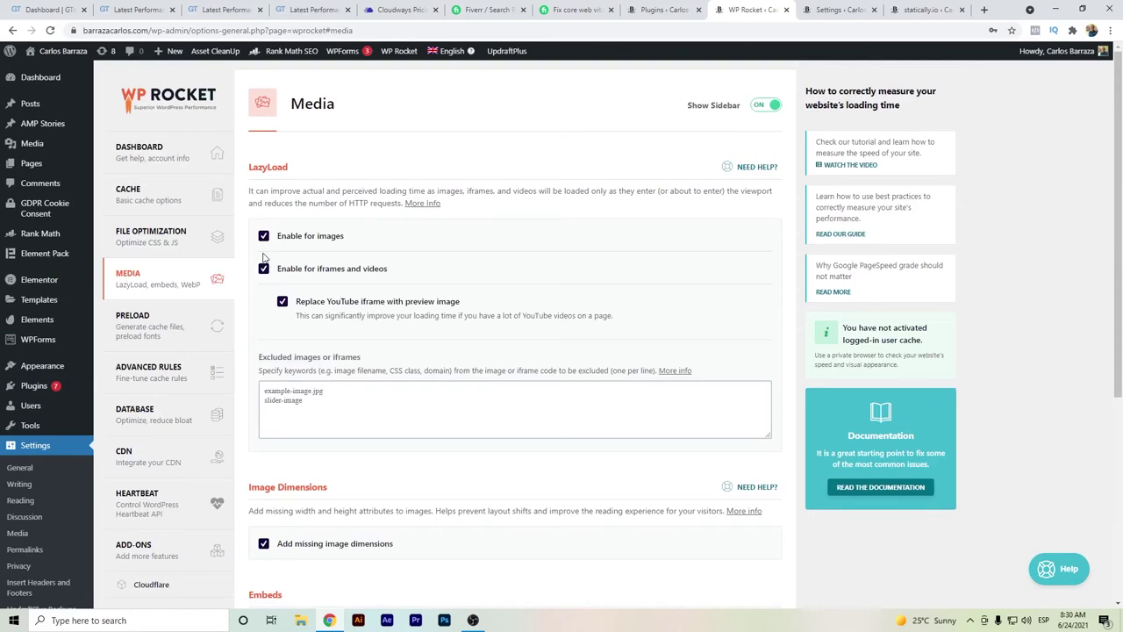
{"action": "left_click", "coordinate": [839, 10]}
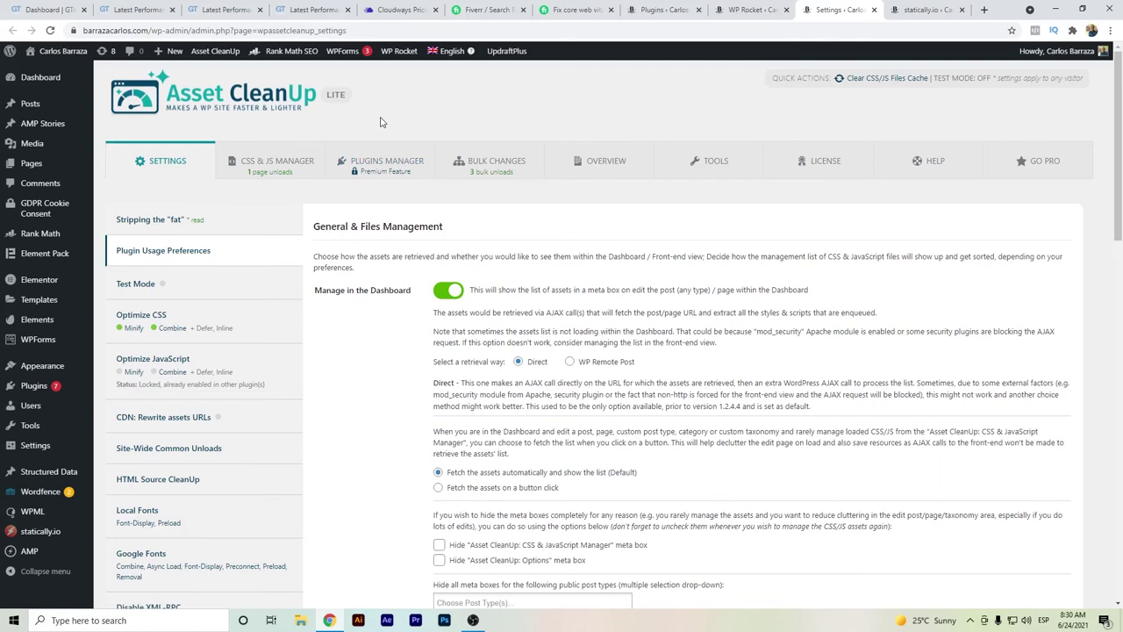
Review Asset CleanUp's Optimize CSS minify, combine and inline options, then open the CSS & JS Manager
{"action": "scroll", "coordinate": [281, 211], "scroll_direction": "down", "scroll_amount": 2}
{"action": "left_click", "coordinate": [275, 217]}
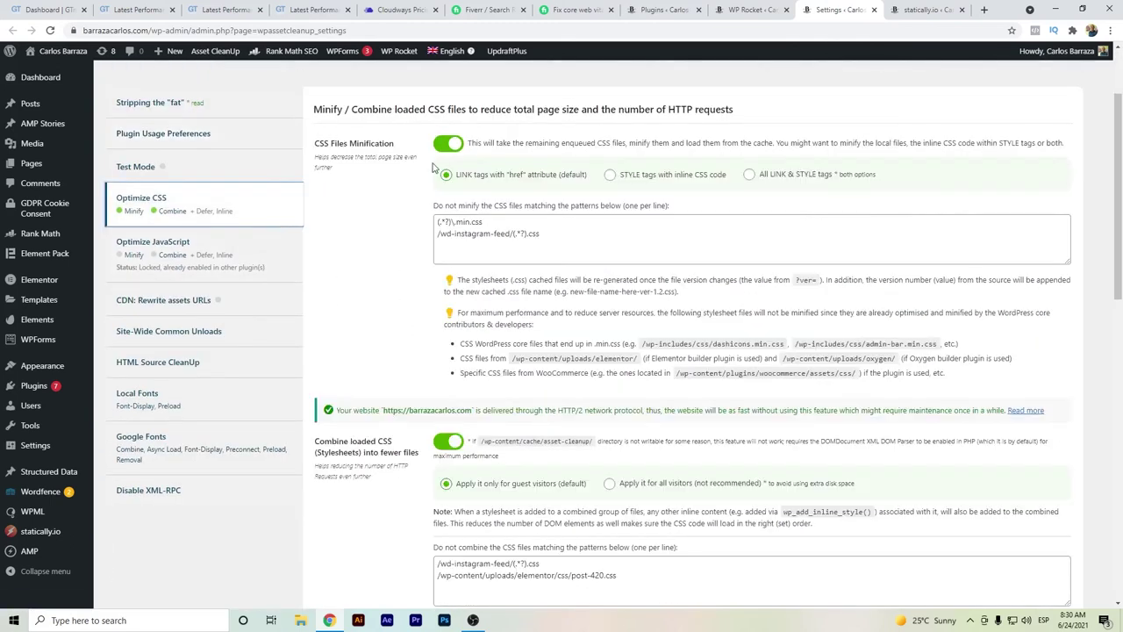
{"action": "scroll", "coordinate": [419, 189], "scroll_direction": "down", "scroll_amount": 2}
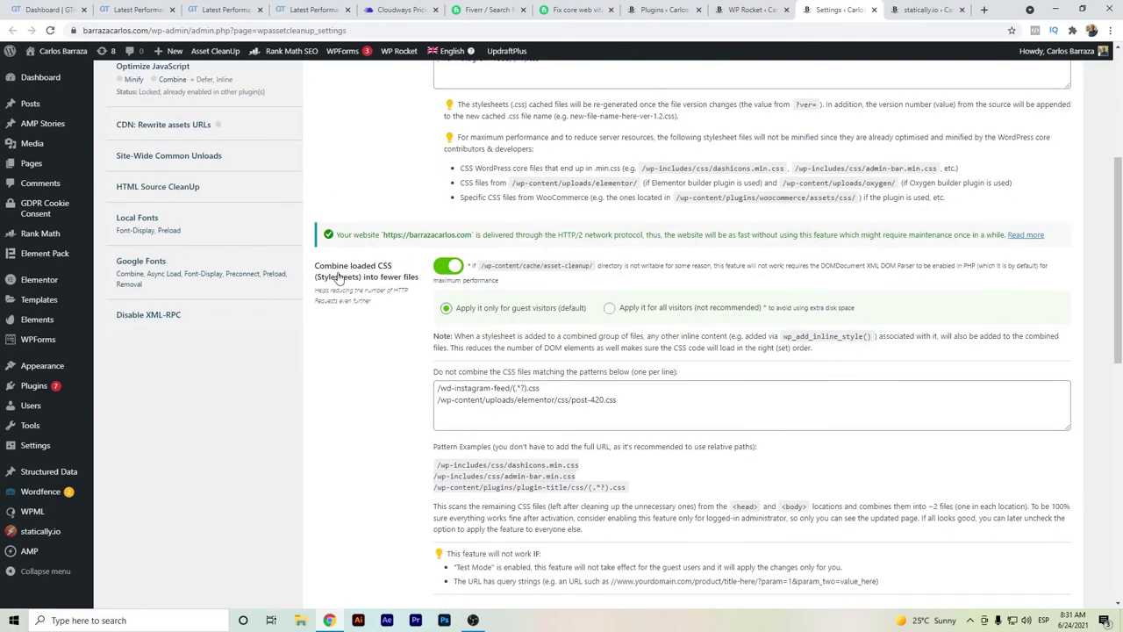
{"action": "scroll", "coordinate": [389, 272], "scroll_direction": "down", "scroll_amount": 3}
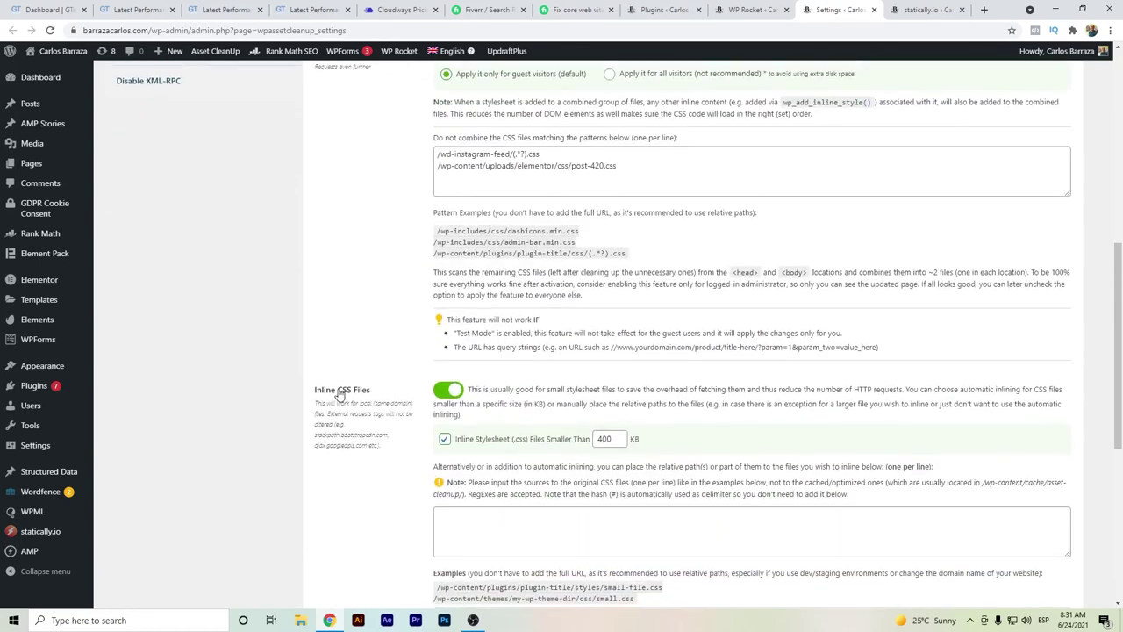
{"action": "scroll", "coordinate": [339, 395], "scroll_direction": "down", "scroll_amount": 4}
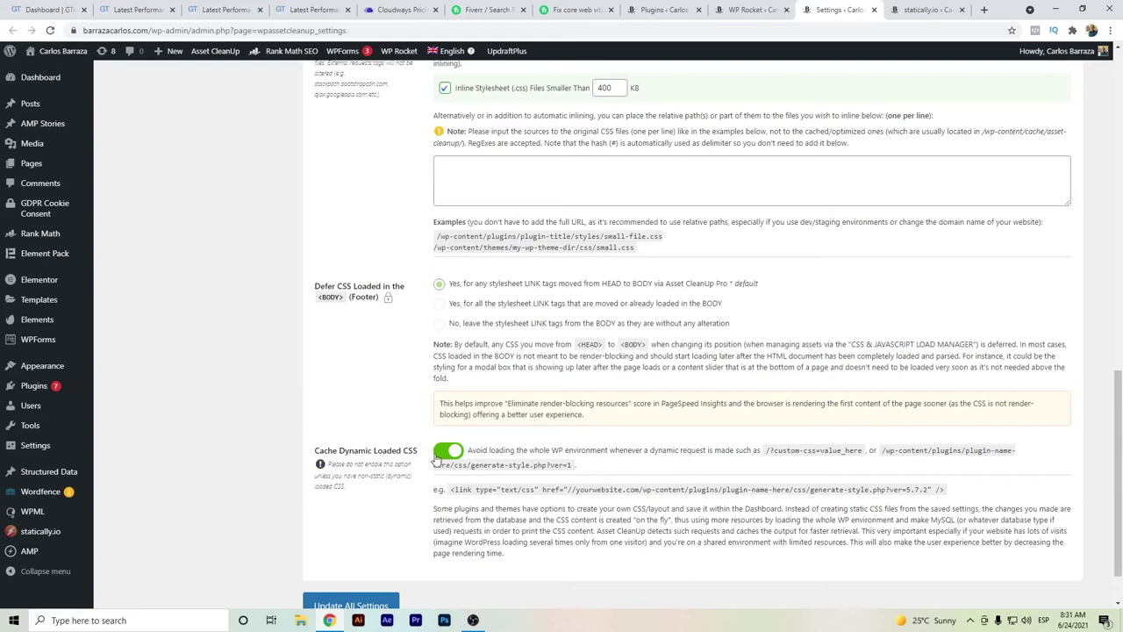
{"action": "scroll", "coordinate": [434, 457], "scroll_direction": "up", "scroll_amount": 10}
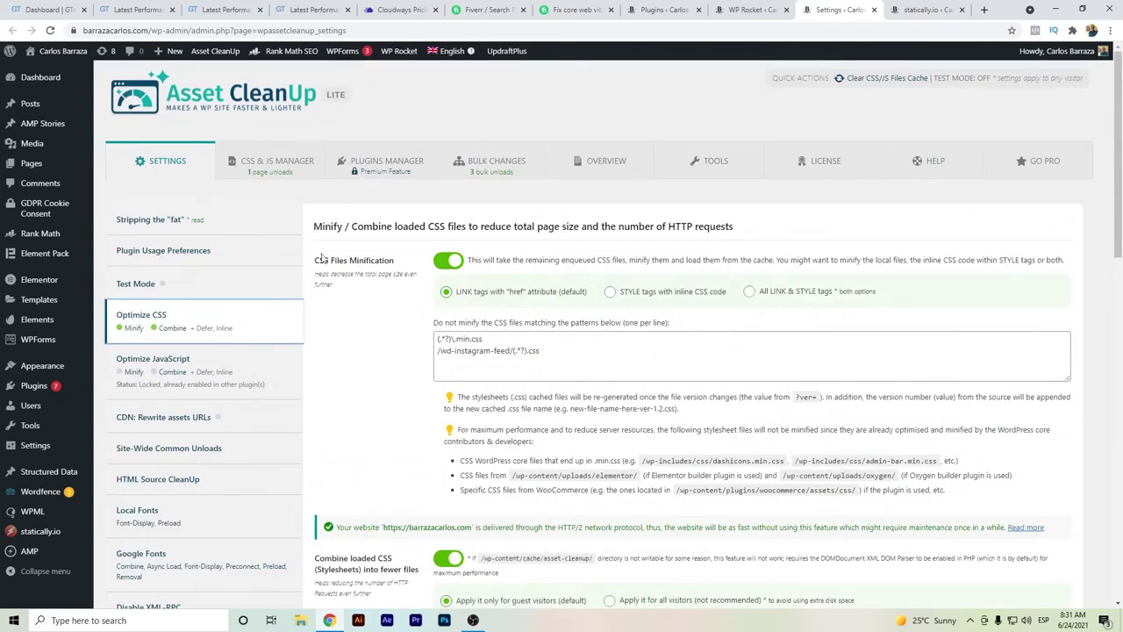
{"action": "left_click", "coordinate": [279, 161]}
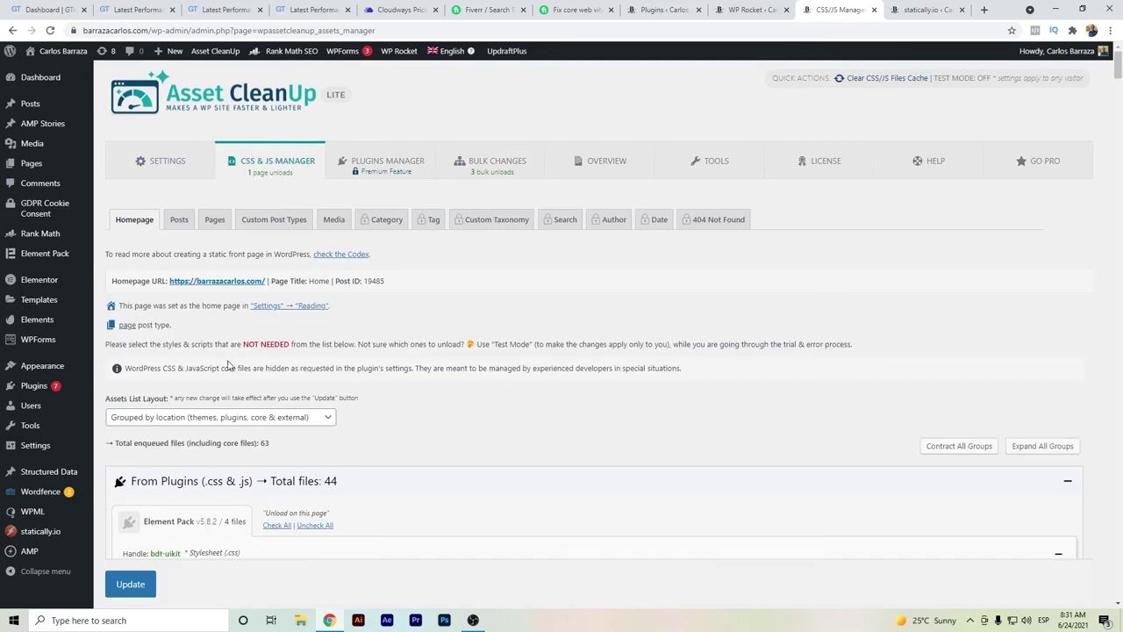
Scroll through the homepage's 63 loaded files, including Element Pack assets, then switch to Statically
{"action": "scroll", "coordinate": [202, 394], "scroll_direction": "down", "scroll_amount": 2}
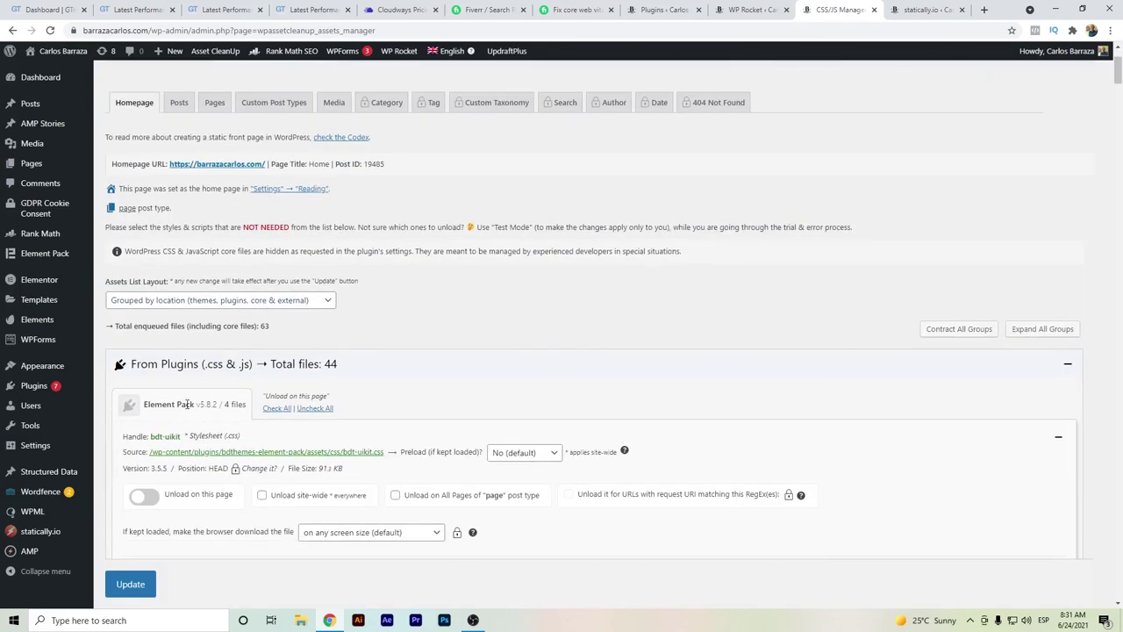
{"action": "scroll", "coordinate": [176, 427], "scroll_direction": "down", "scroll_amount": 3}
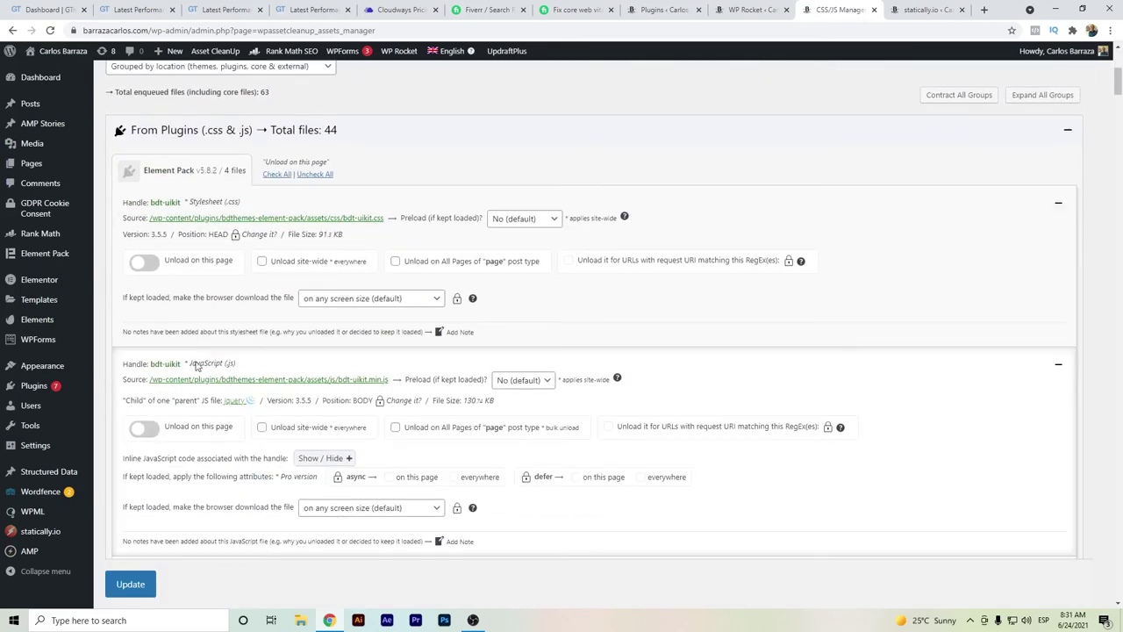
{"action": "scroll", "coordinate": [169, 377], "scroll_direction": "down", "scroll_amount": 2}
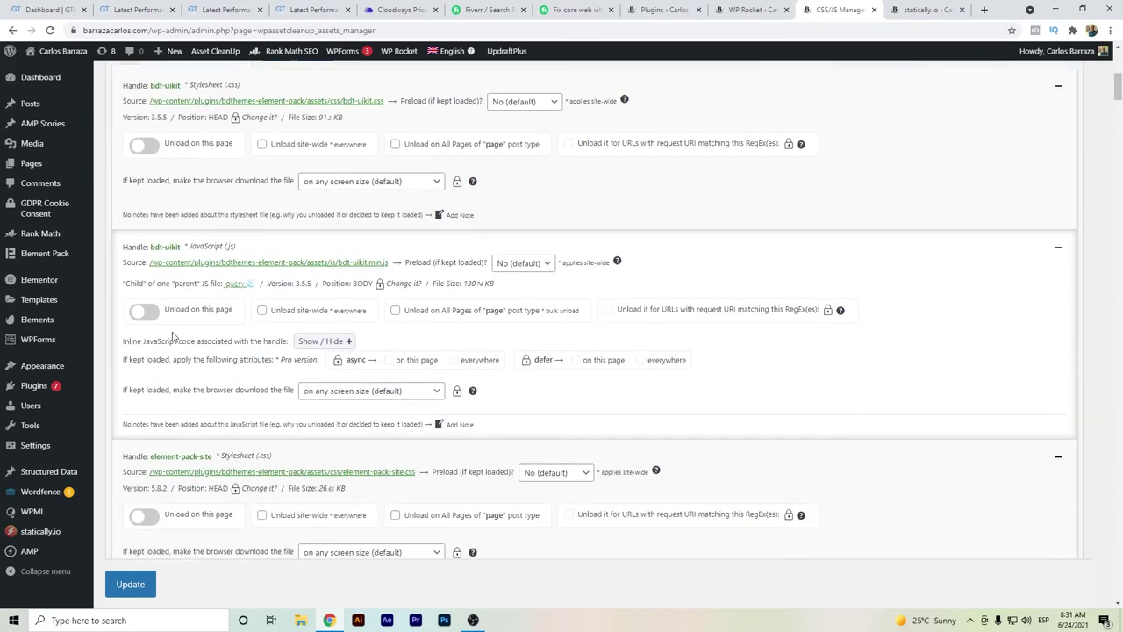
{"action": "scroll", "coordinate": [156, 409], "scroll_direction": "down", "scroll_amount": 2}
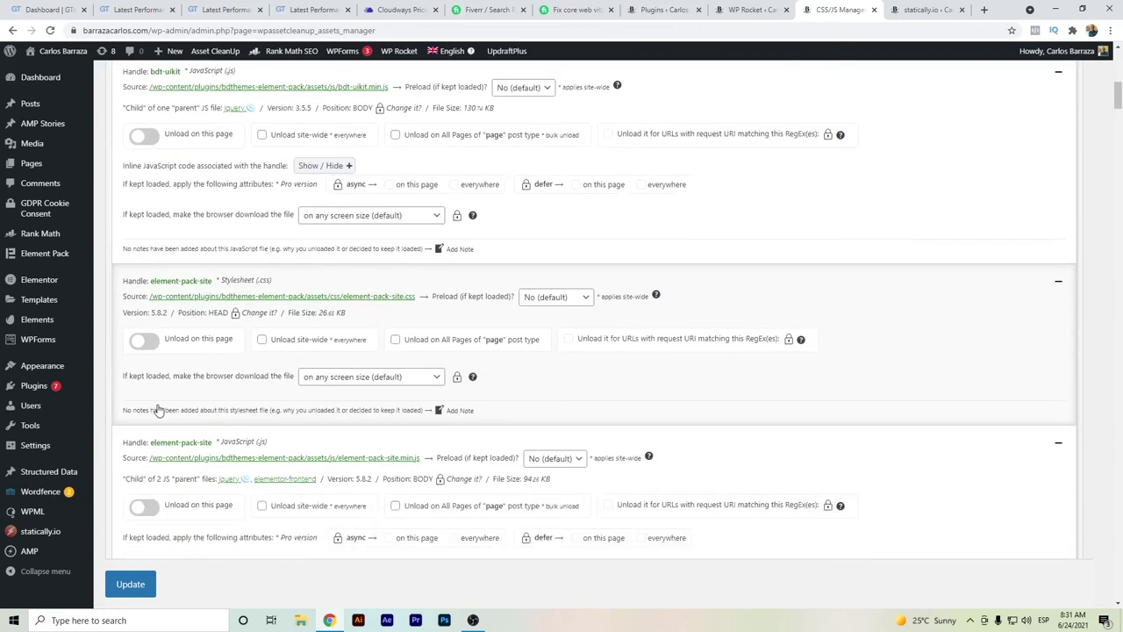
{"action": "scroll", "coordinate": [158, 409], "scroll_direction": "up", "scroll_amount": 15}
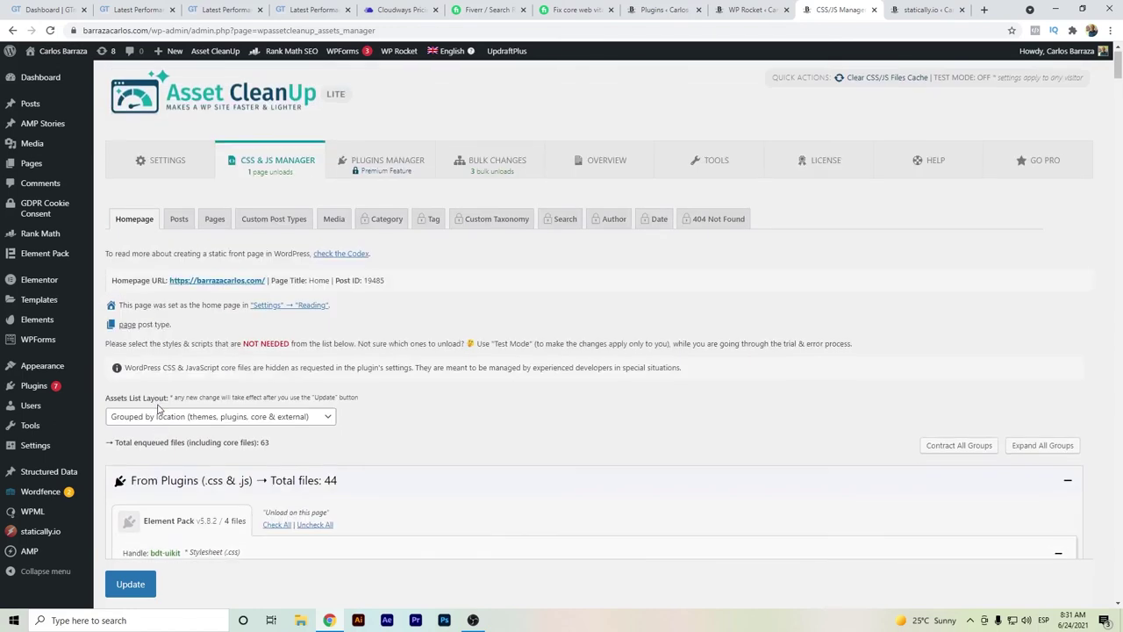
{"action": "left_click", "coordinate": [926, 10]}
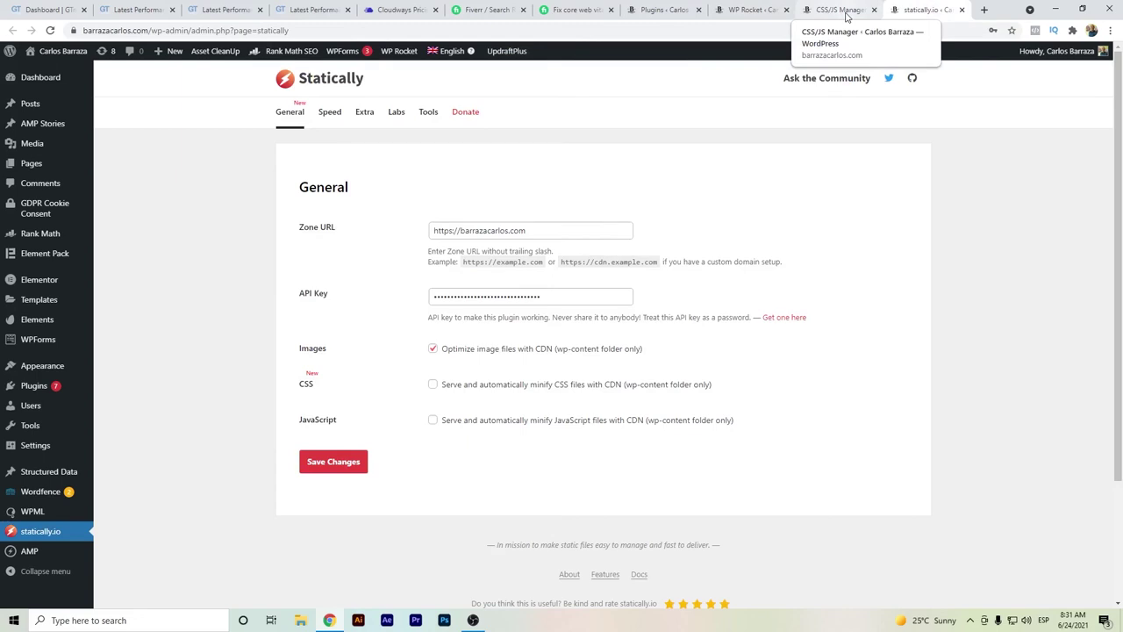
Check Statically's Speed and Extra settings, then return to the GTmetrix dashboard
{"action": "left_click", "coordinate": [339, 116]}
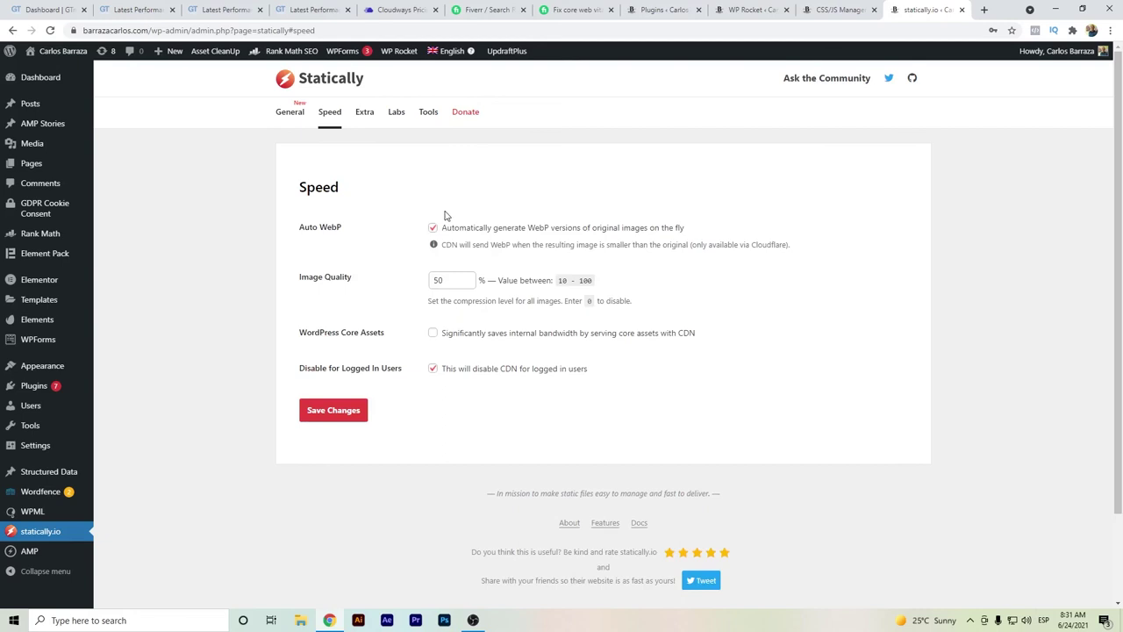
{"action": "left_click", "coordinate": [368, 128]}
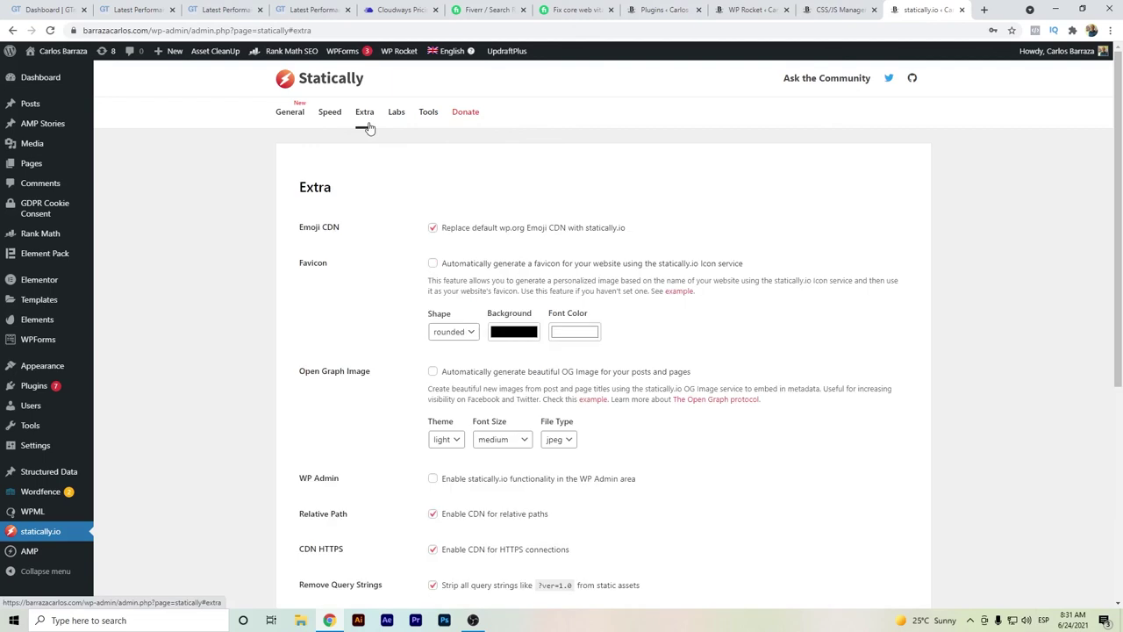
{"action": "left_click", "coordinate": [74, 8]}
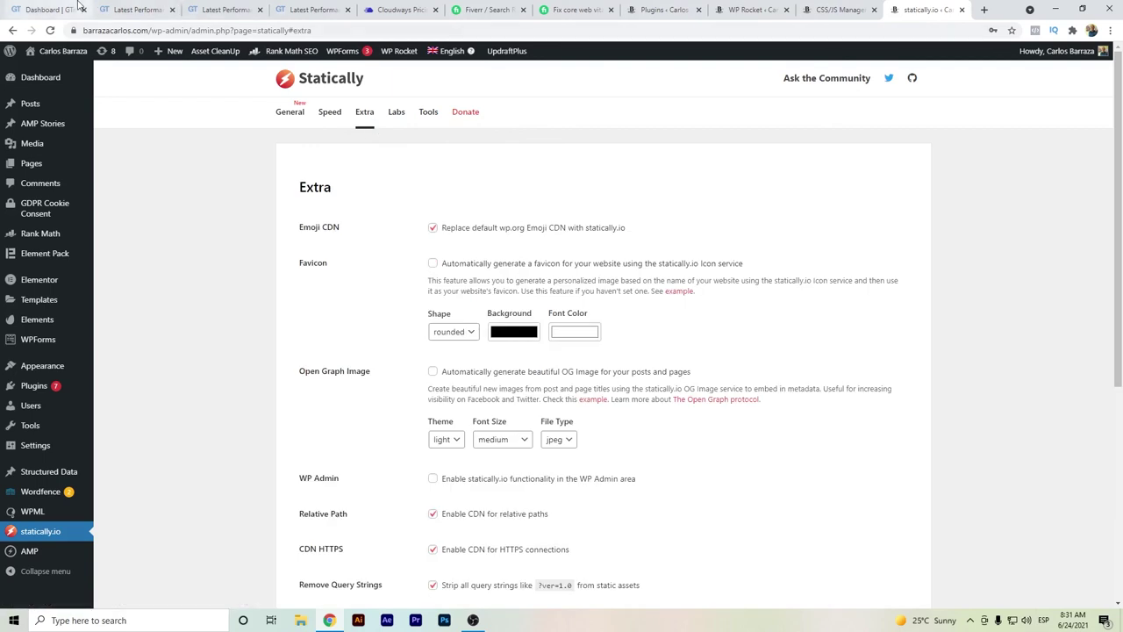